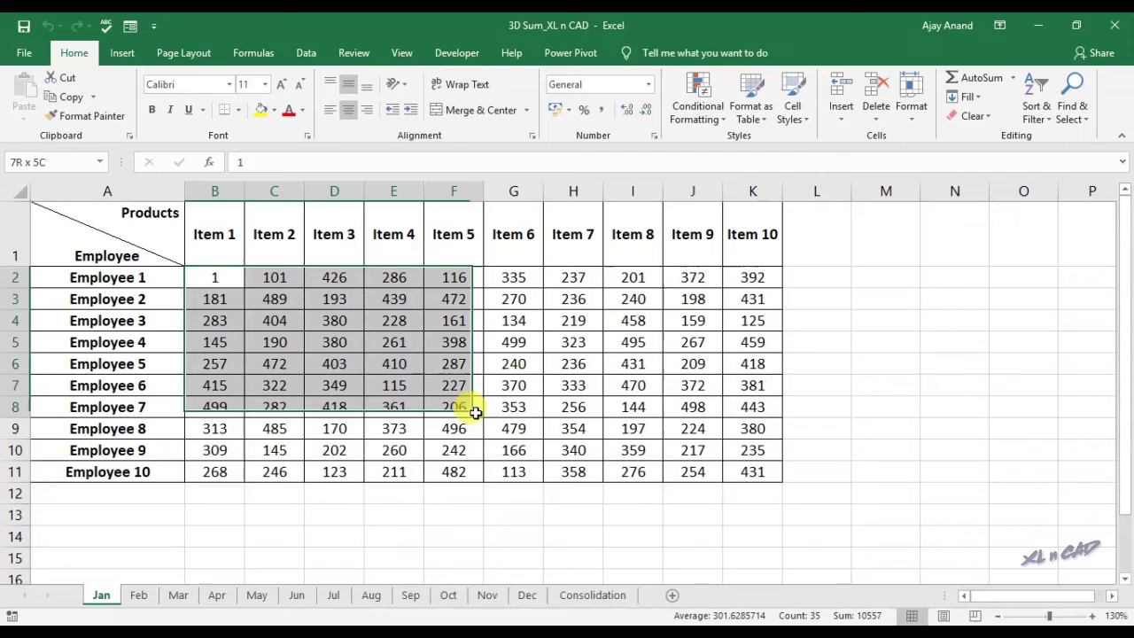
# Browse the Feb, Mar, May, Aug and Dec sheets' employee-by-item sales grids
pyautogui.click(838, 468)
pyautogui.click(141, 595)
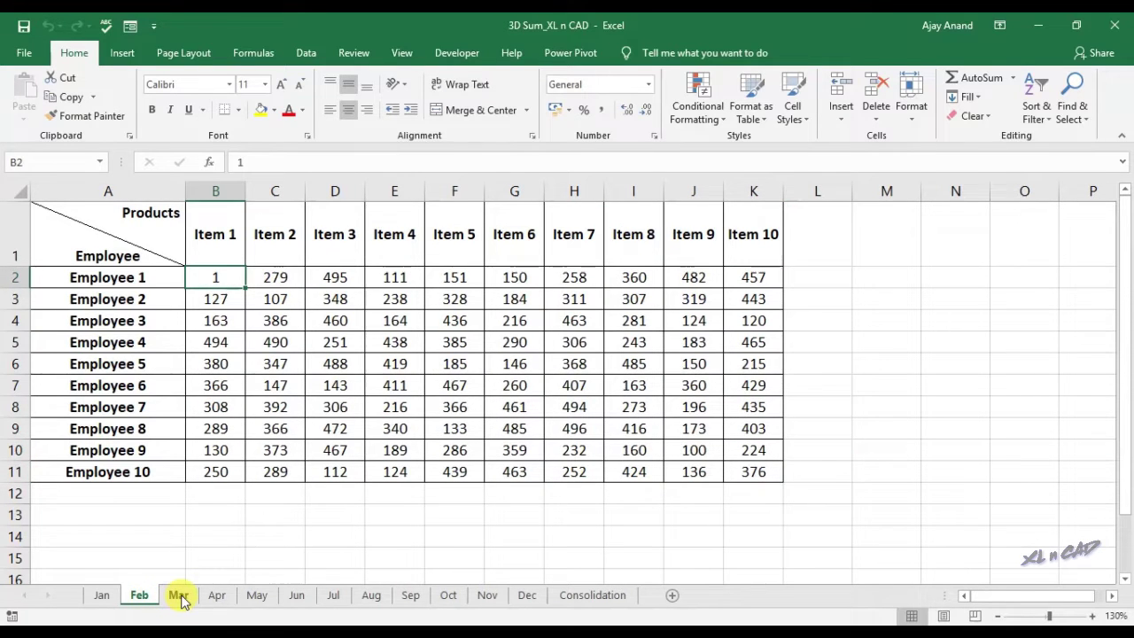
pyautogui.click(179, 596)
pyautogui.click(266, 595)
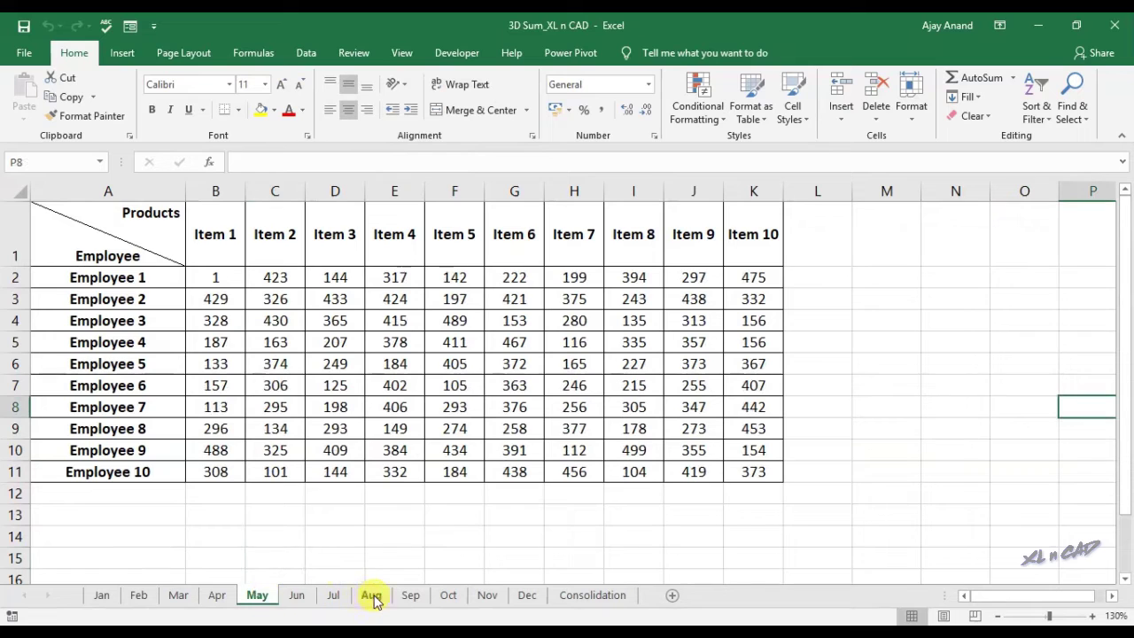
pyautogui.click(372, 596)
pyautogui.click(524, 596)
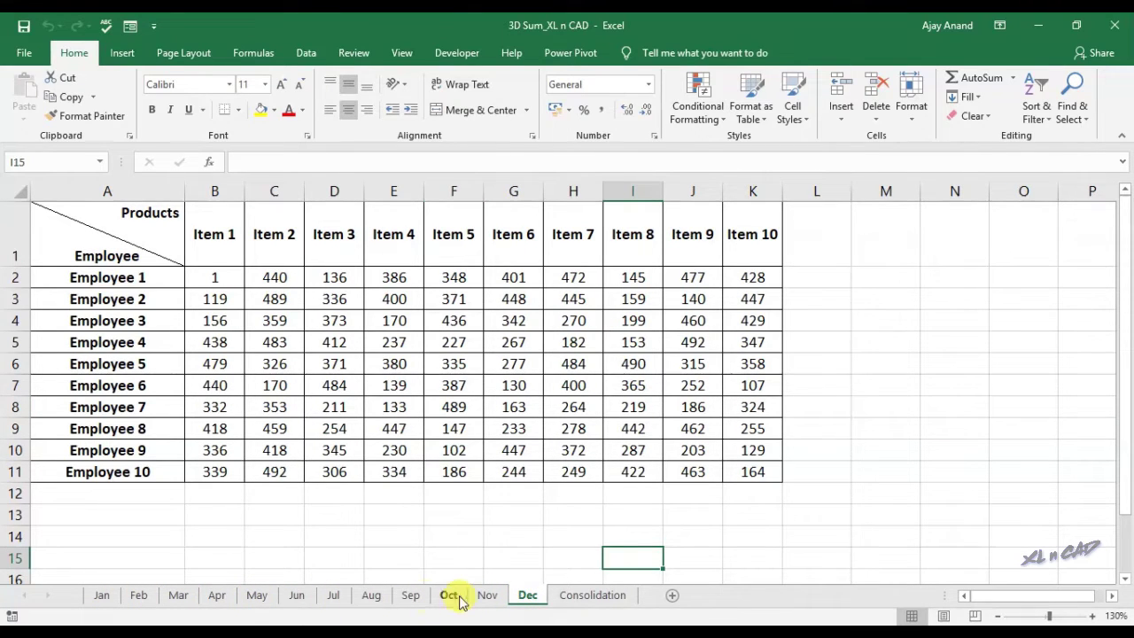
# Build the 3D formula =SUM('Jan:Dec'!B2) in Consolidation cell B2
pyautogui.click(594, 598)
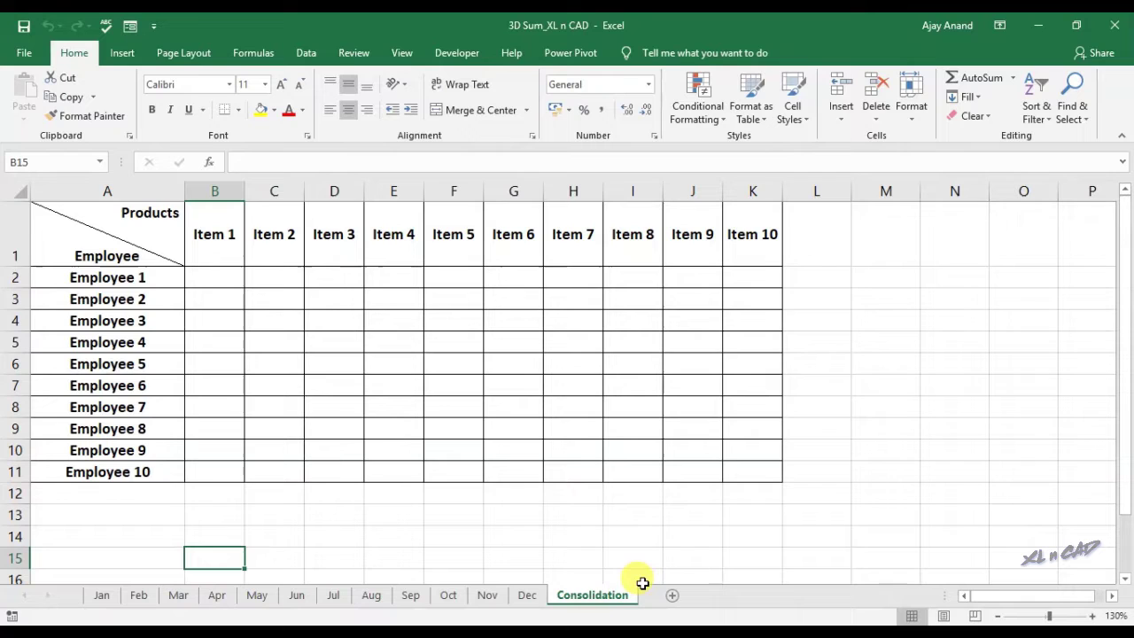
pyautogui.click(229, 280)
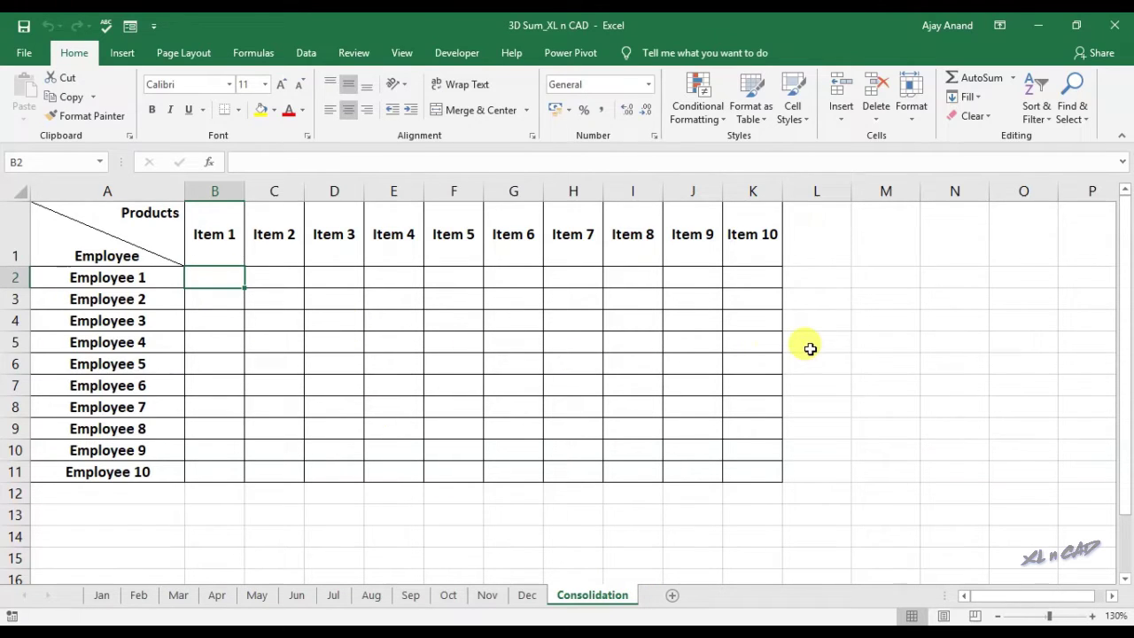
pyautogui.write('=SUM')
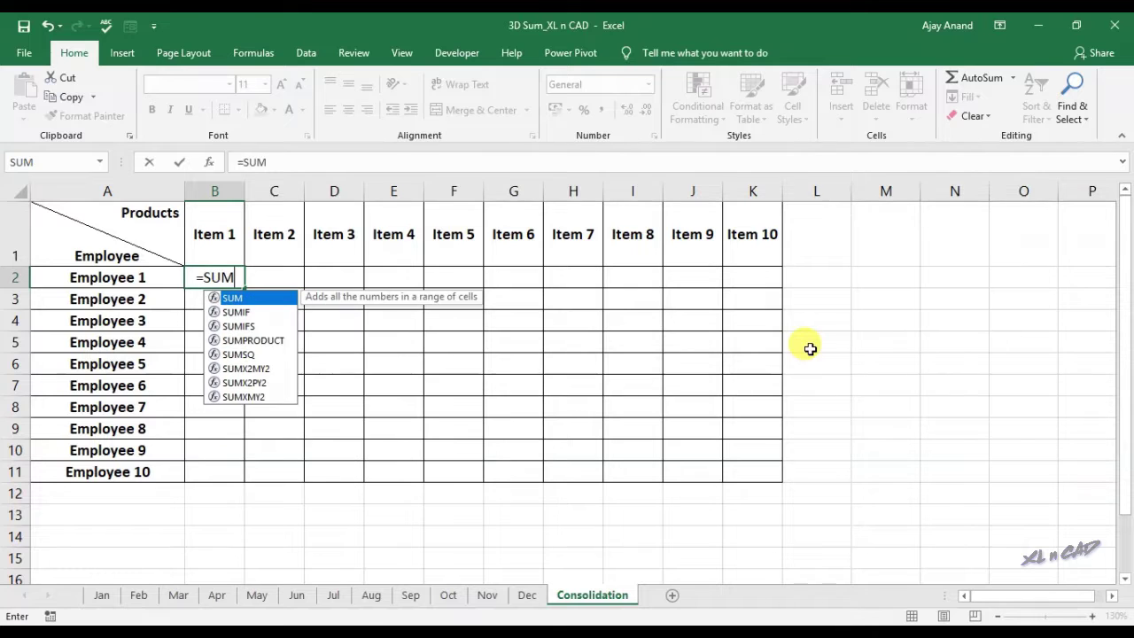
pyautogui.write('(')
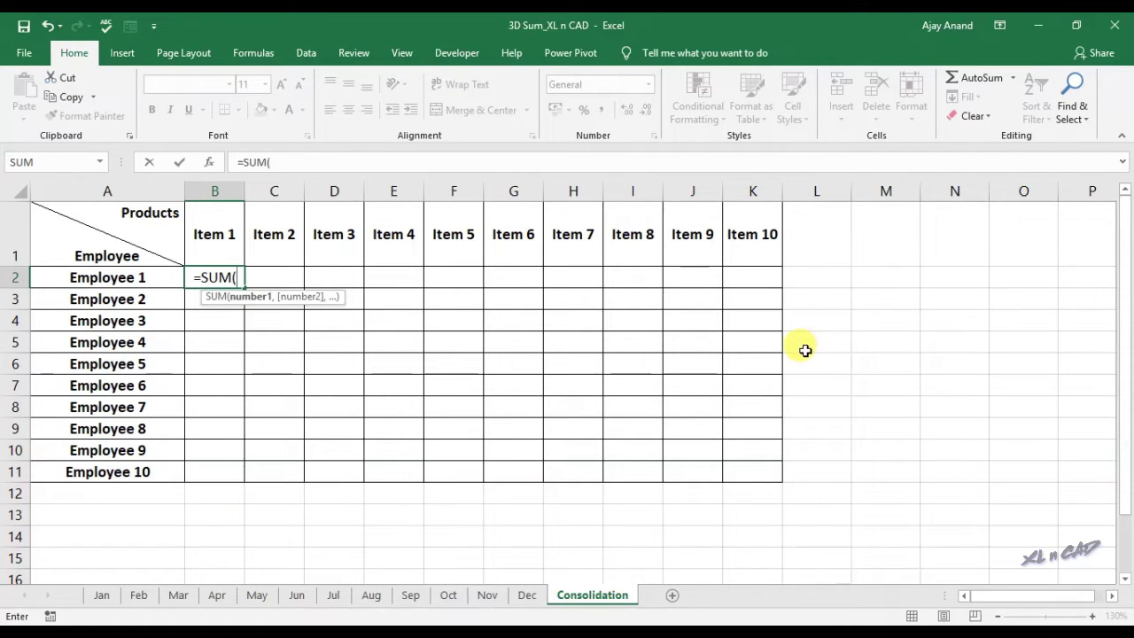
pyautogui.click(115, 596)
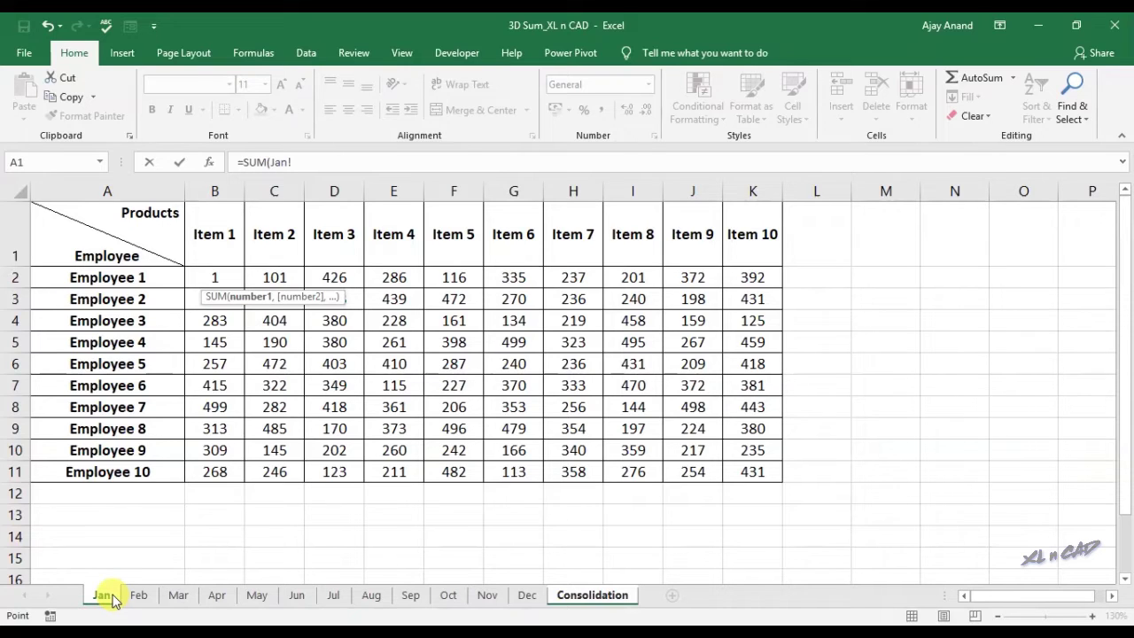
pyautogui.click(232, 275)
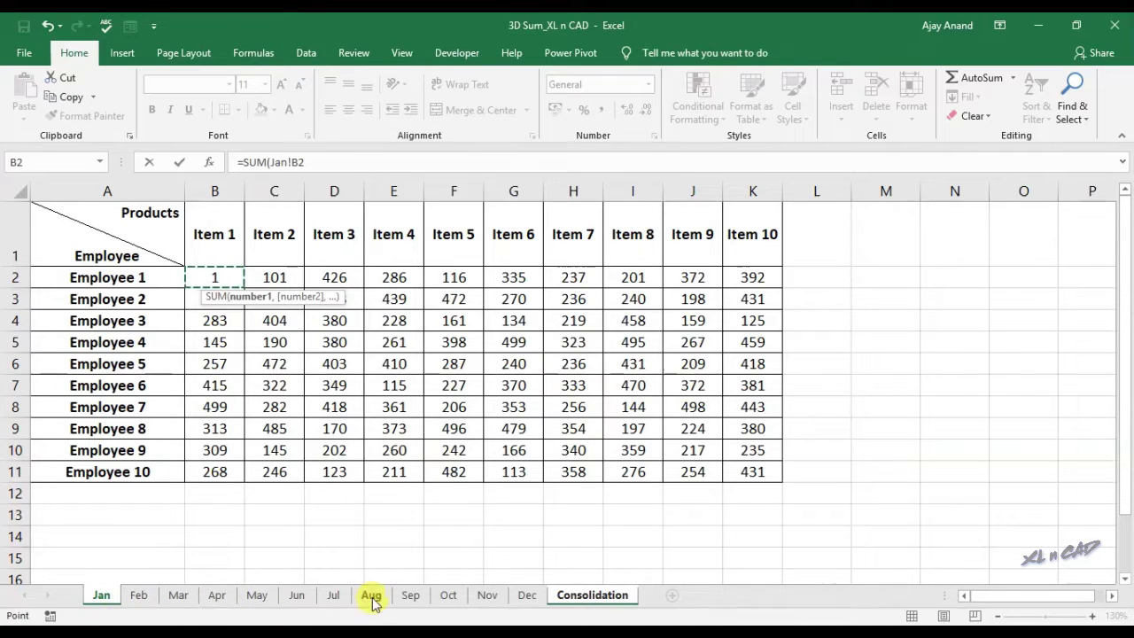
pyautogui.keyDown('shift'); pyautogui.click(531, 596); pyautogui.keyUp('shift')
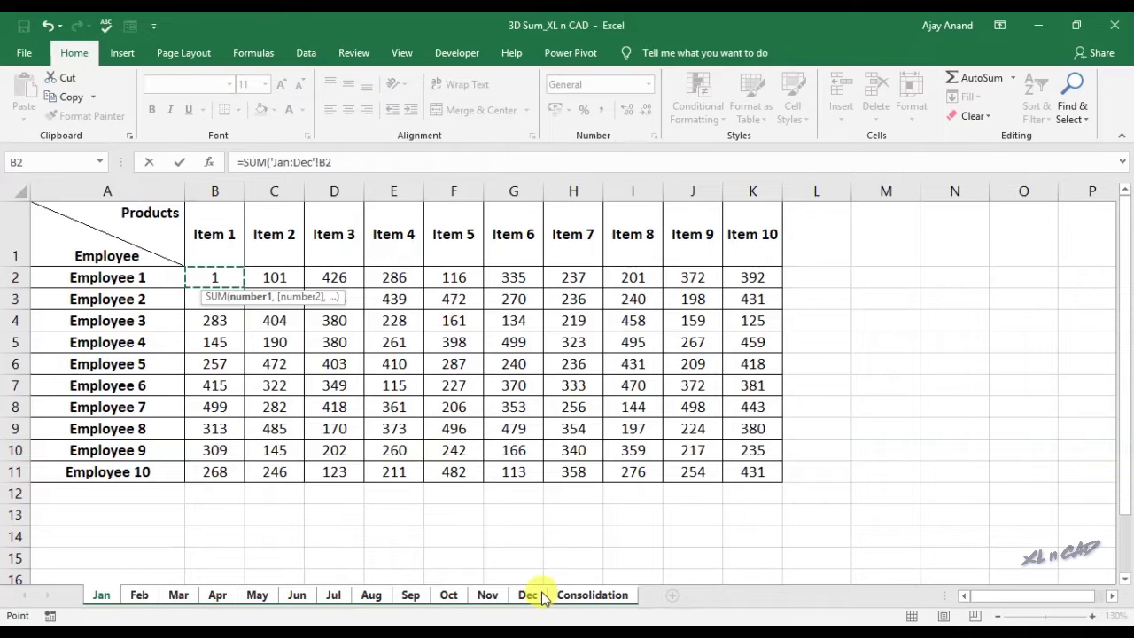
pyautogui.click(352, 162)
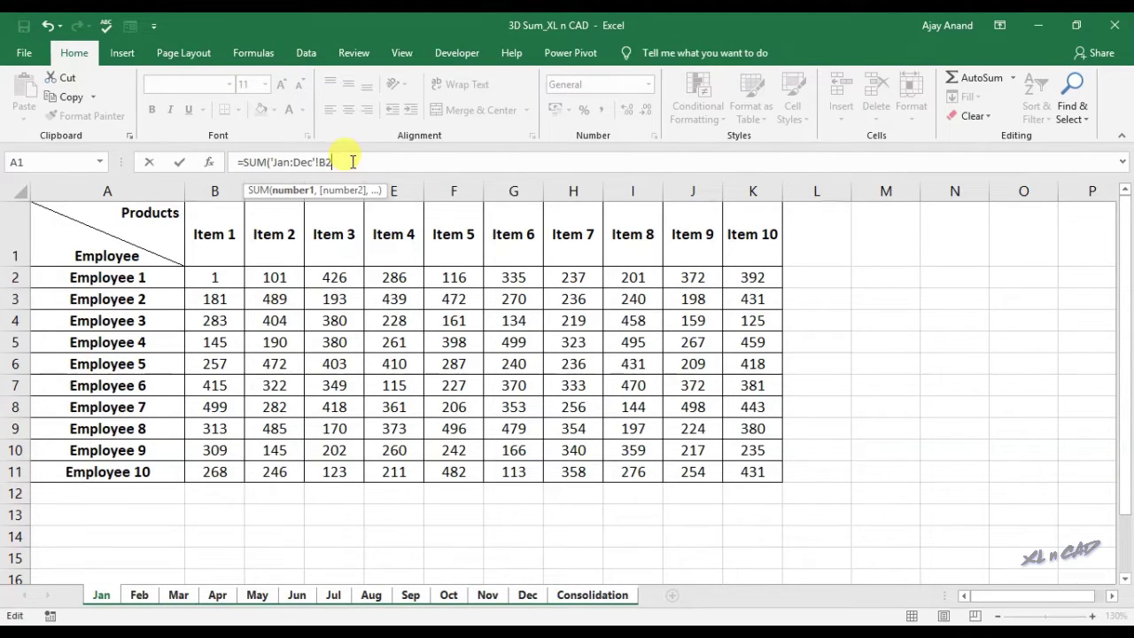
pyautogui.write(')')
pyautogui.press('Return')
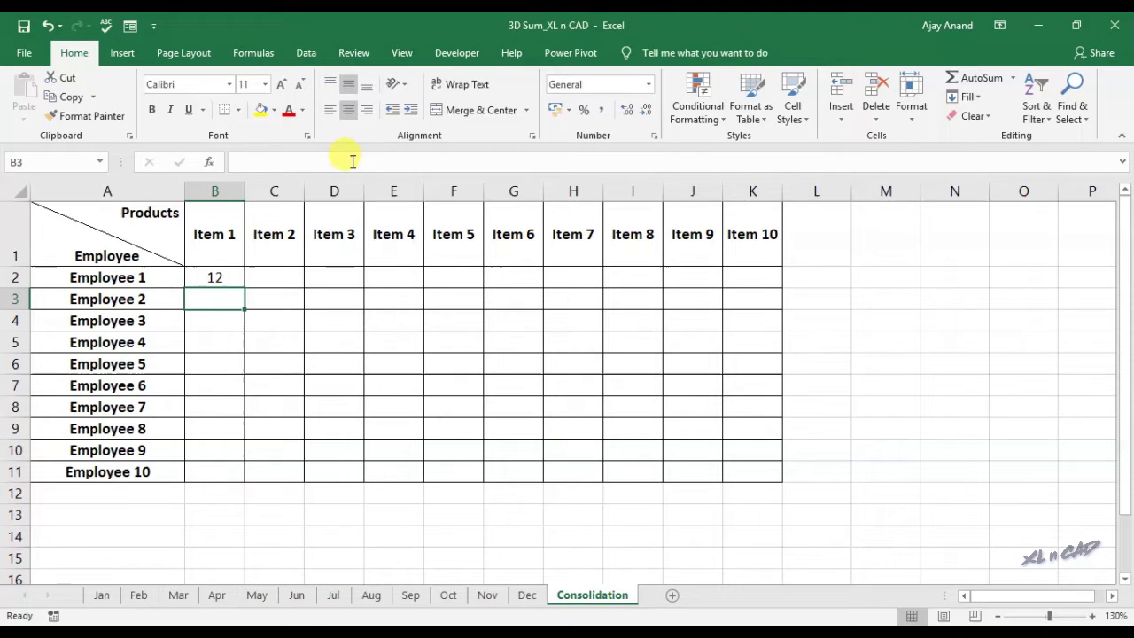
pyautogui.click(222, 274)
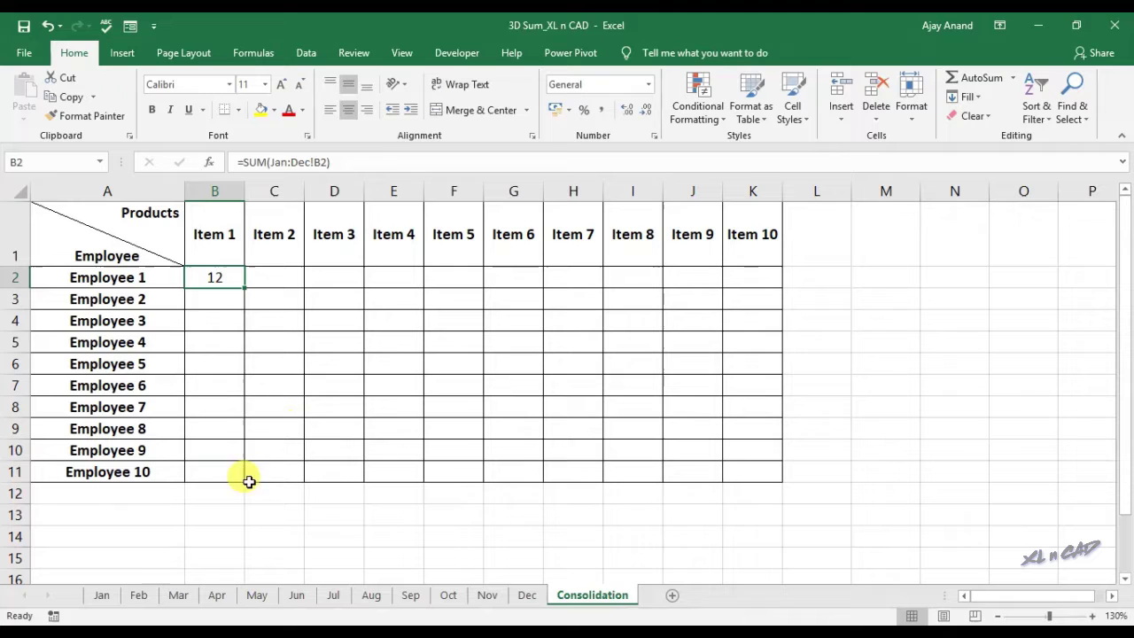
pyautogui.click(102, 596)
pyautogui.click(229, 285)
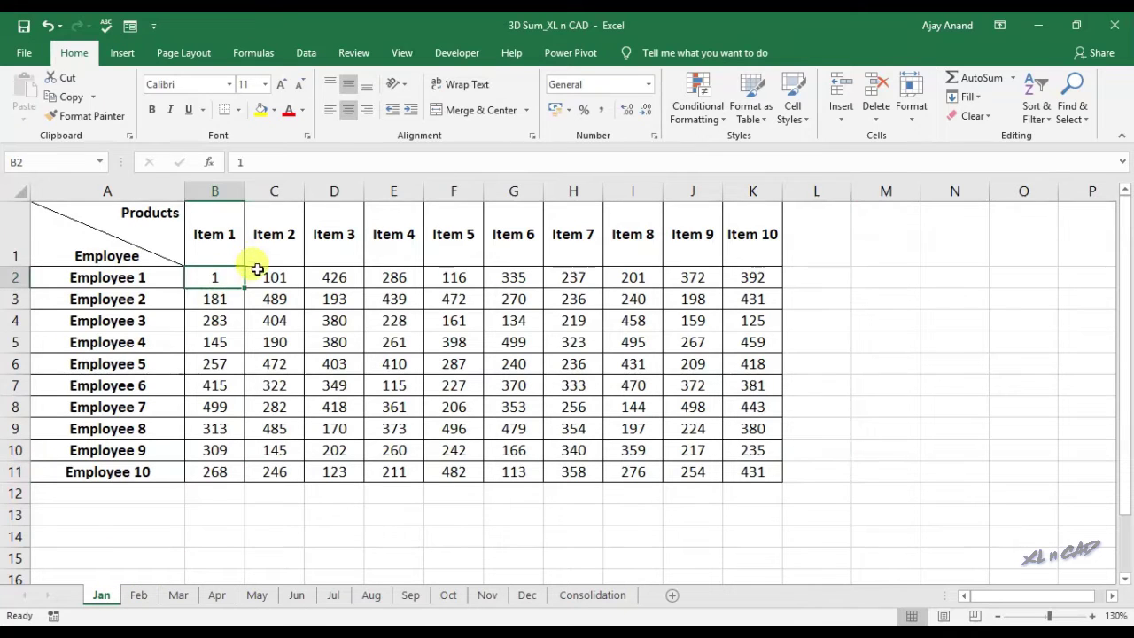
pyautogui.click(221, 595)
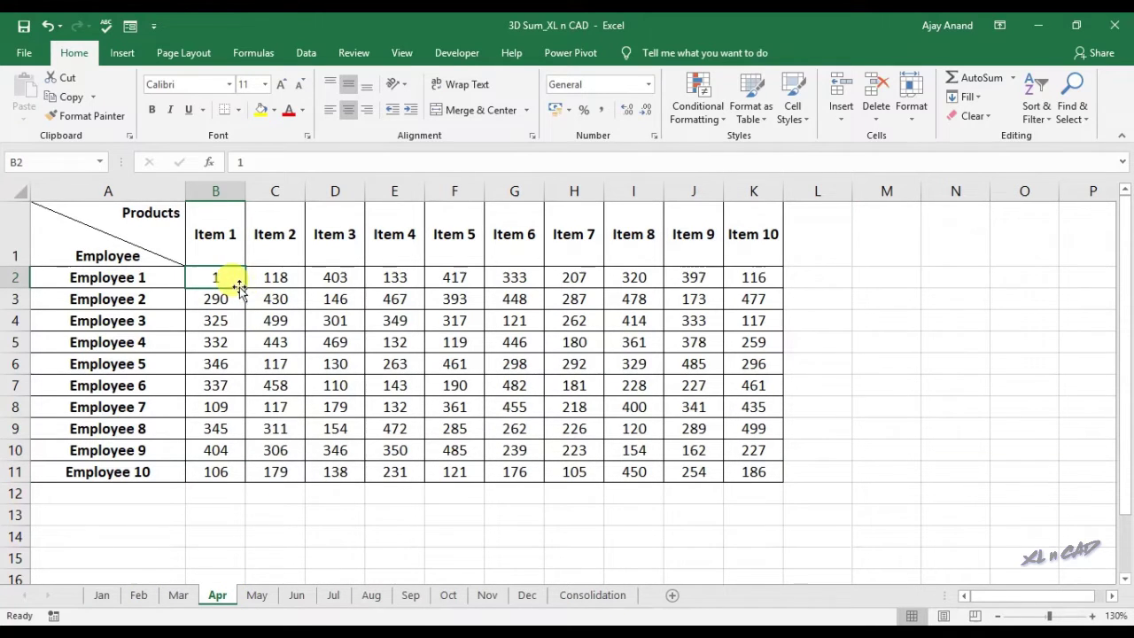
pyautogui.click(334, 596)
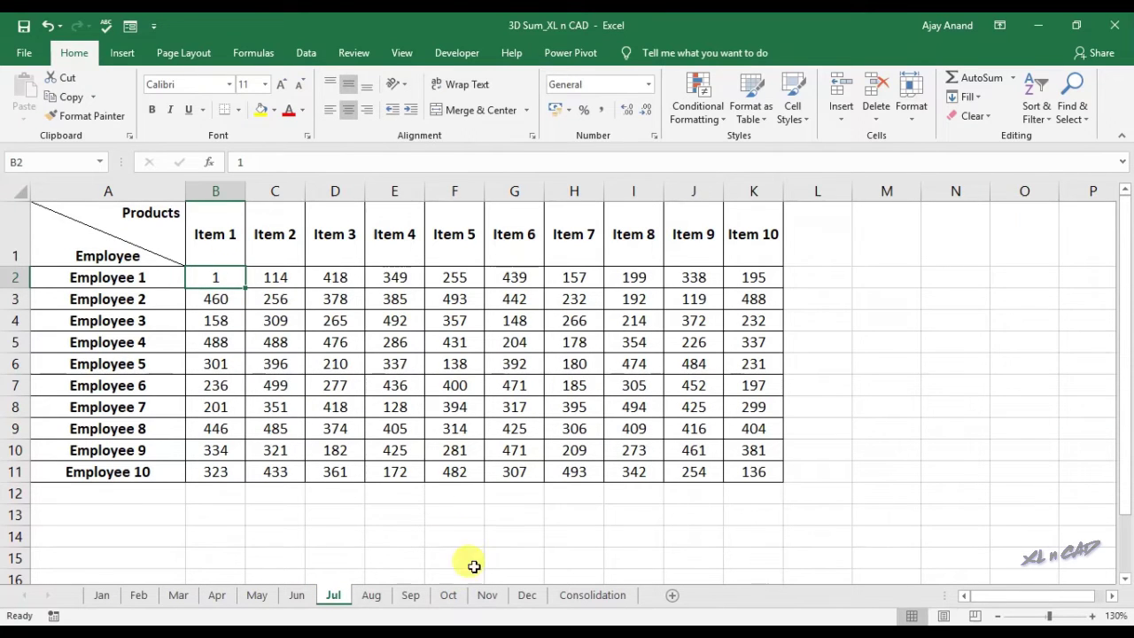
pyautogui.click(487, 596)
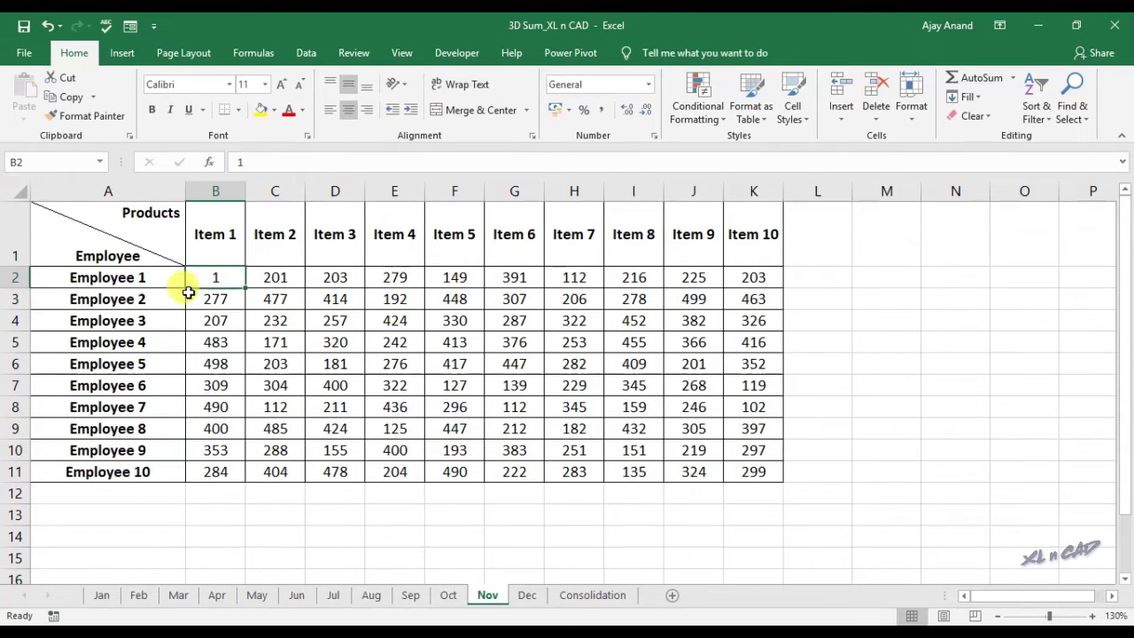
pyautogui.click(114, 599)
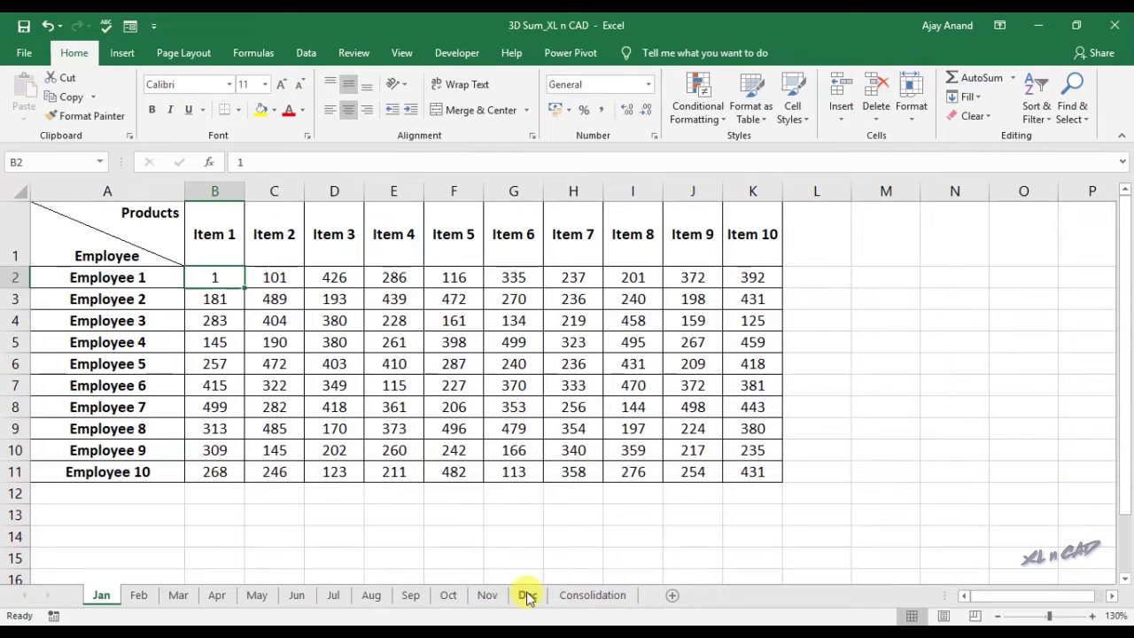
pyautogui.click(590, 595)
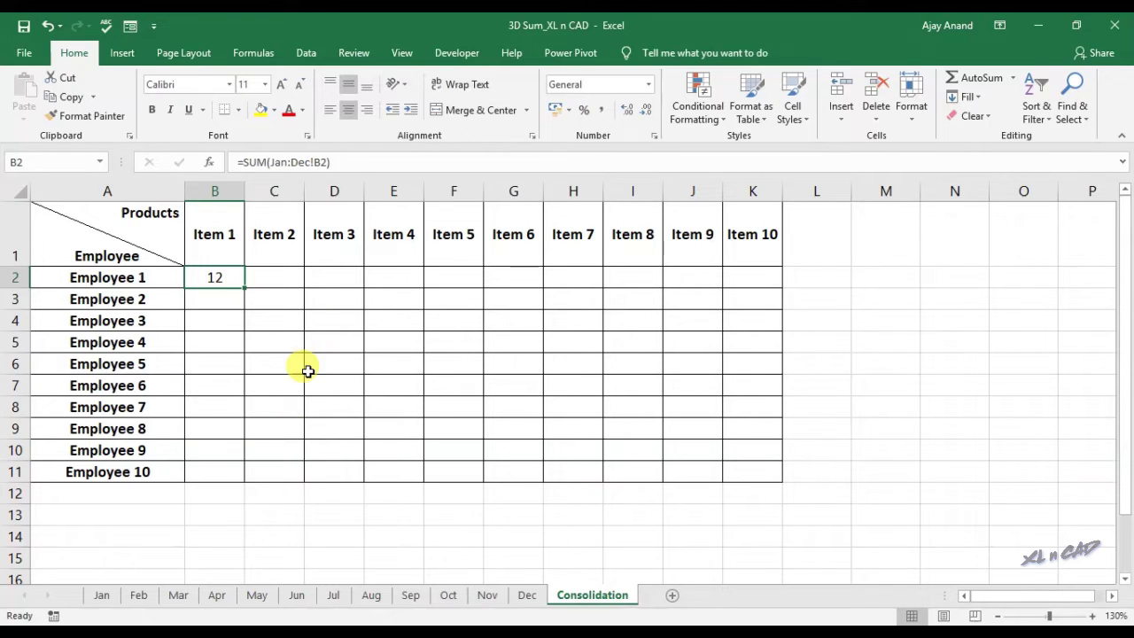
# Change Apr's B2 from 1 to 100 and confirm Consolidation's total reads 111
pyautogui.click(213, 595)
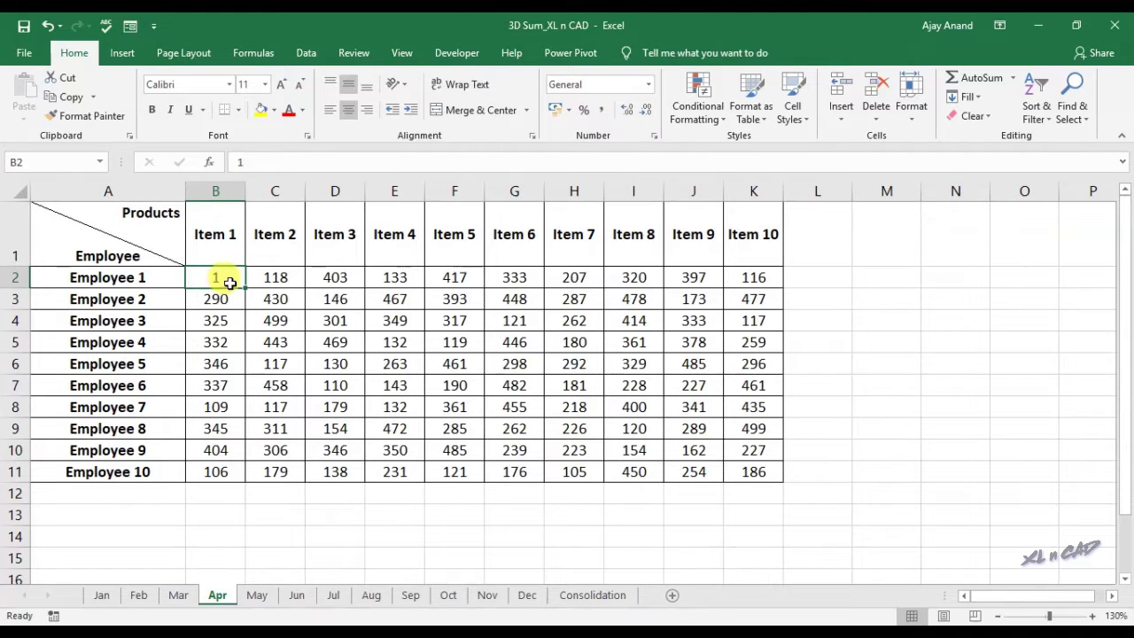
pyautogui.click(269, 166)
pyautogui.write('00')
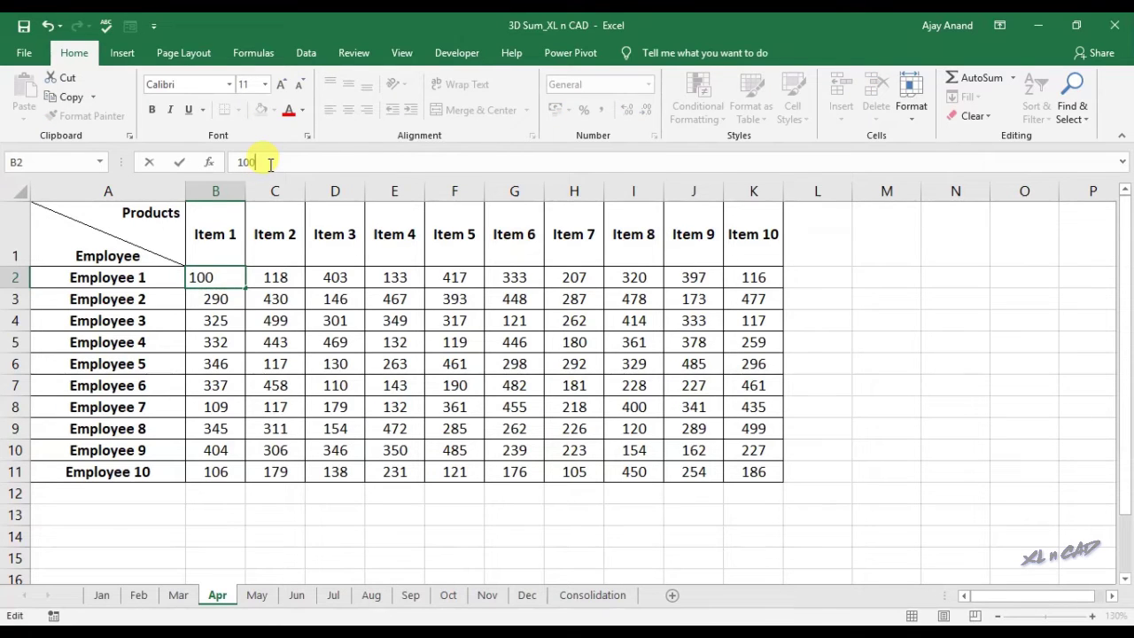
pyautogui.press('Return')
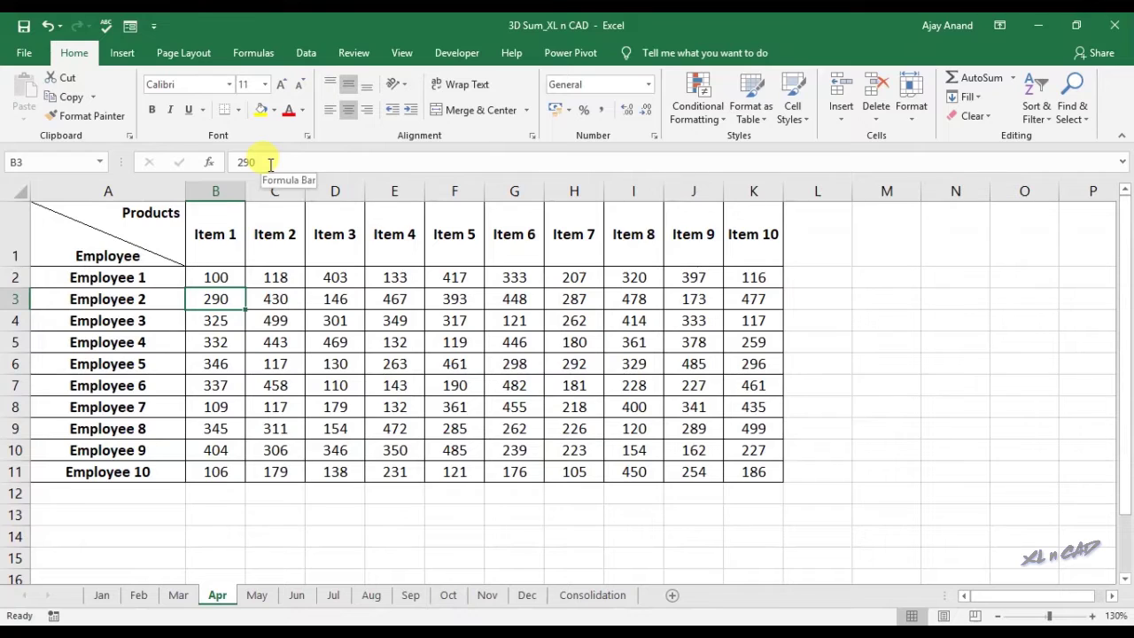
pyautogui.click(597, 608)
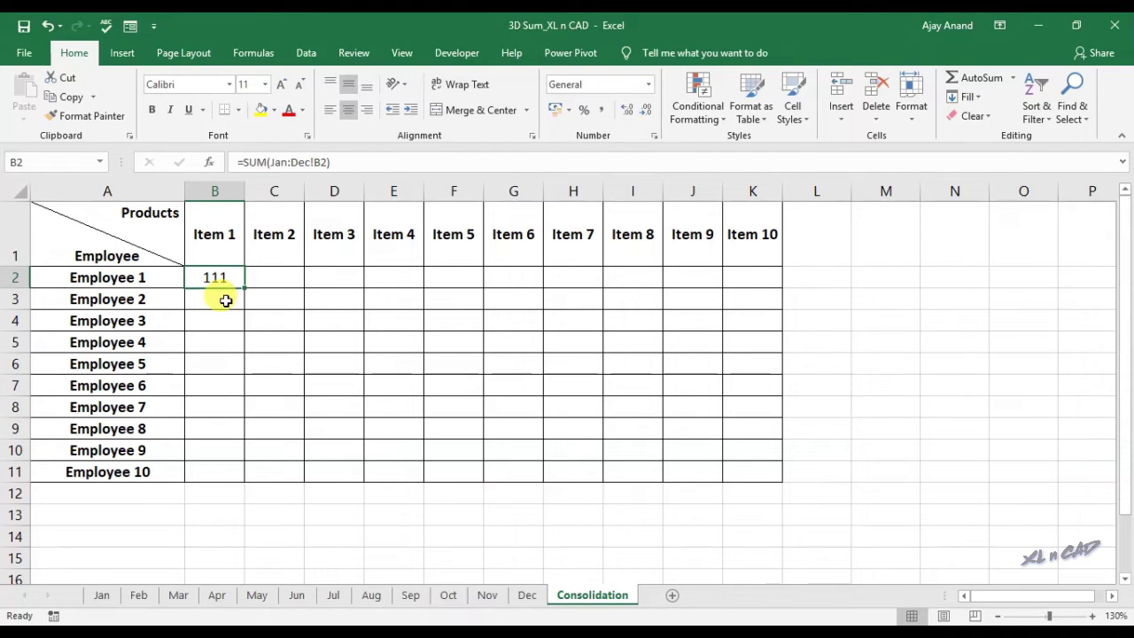
# Fill B2's 3D SUM formula across the Consolidation grid from B2 to K11
pyautogui.moveTo(225, 298); pyautogui.dragTo(220, 472)
pyautogui.moveTo(266, 268)
pyautogui.mouseDown()
pyautogui.moveTo(562, 433)
pyautogui.moveTo(742, 473)
pyautogui.mouseUp()
pyautogui.click(457, 425)
pyautogui.click(224, 276)
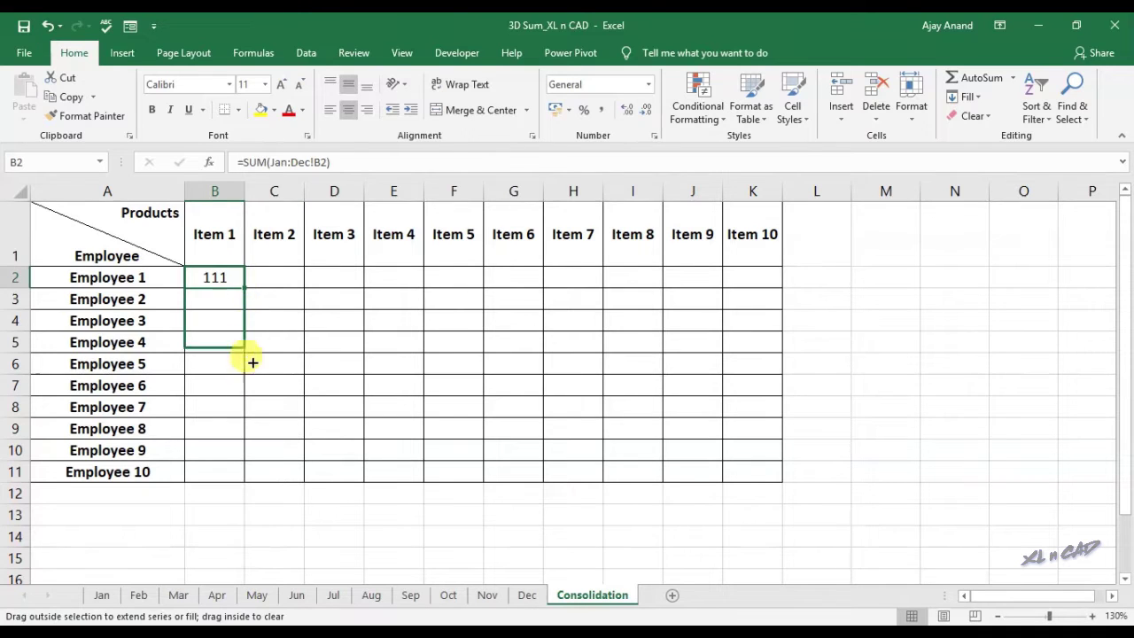
pyautogui.moveTo(246, 288)
pyautogui.mouseDown()
pyautogui.moveTo(251, 483)
pyautogui.moveTo(759, 475)
pyautogui.mouseUp()
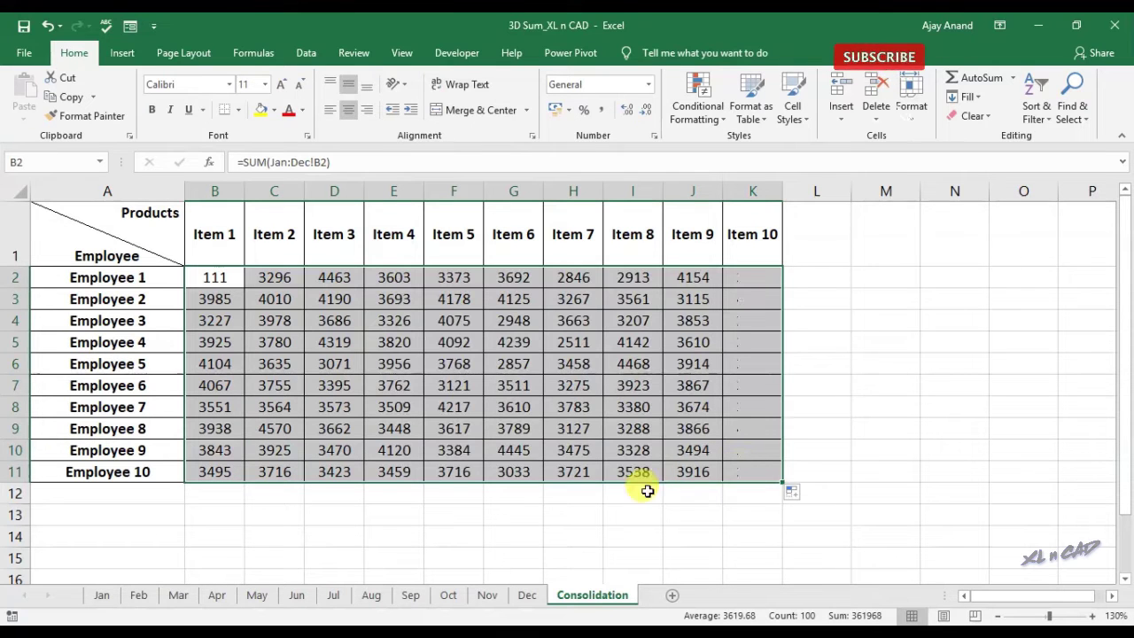
# Set Apr's Employee 1 Item 1 value back to 1 and return to Consolidation
pyautogui.click(564, 528)
pyautogui.click(218, 595)
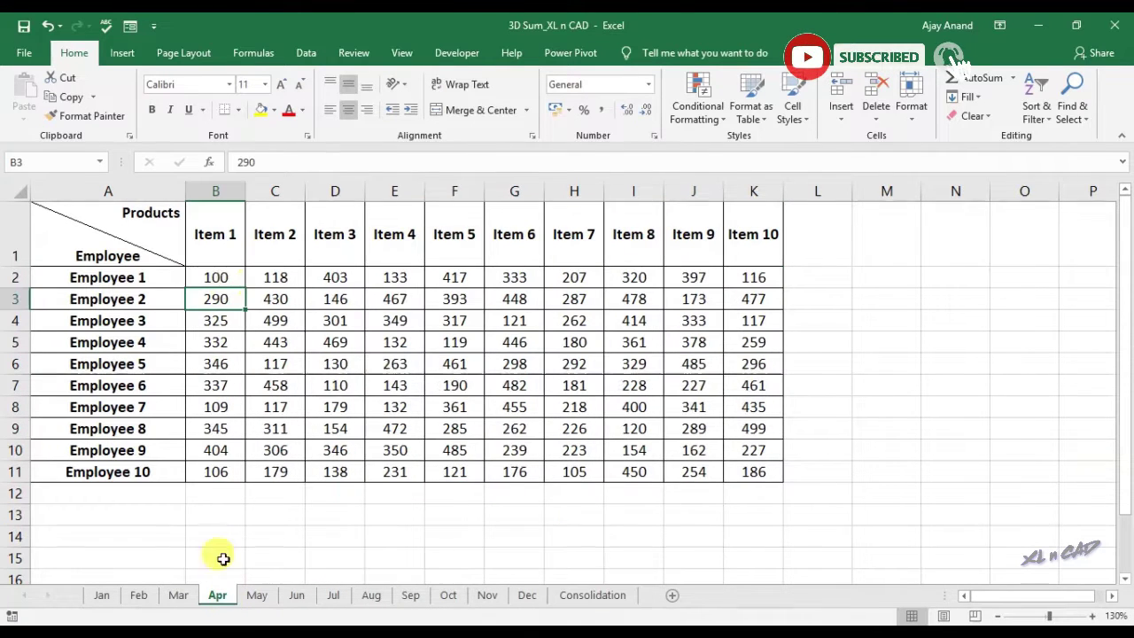
pyautogui.click(236, 279)
pyautogui.doubleClick(237, 279)
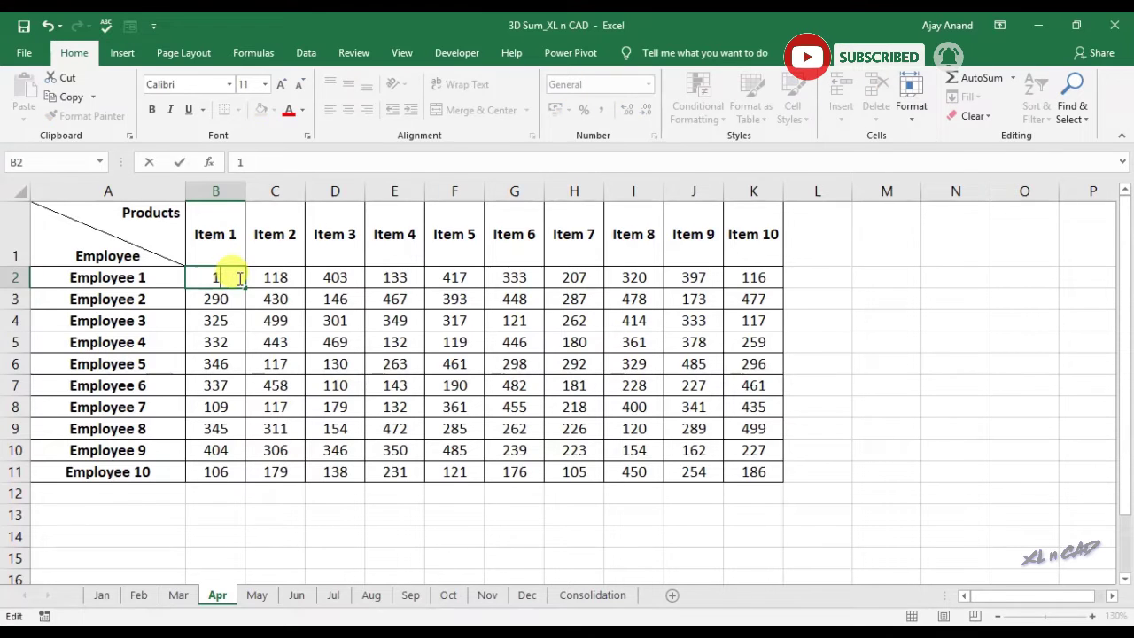
pyautogui.press('Return')
pyautogui.click(602, 595)
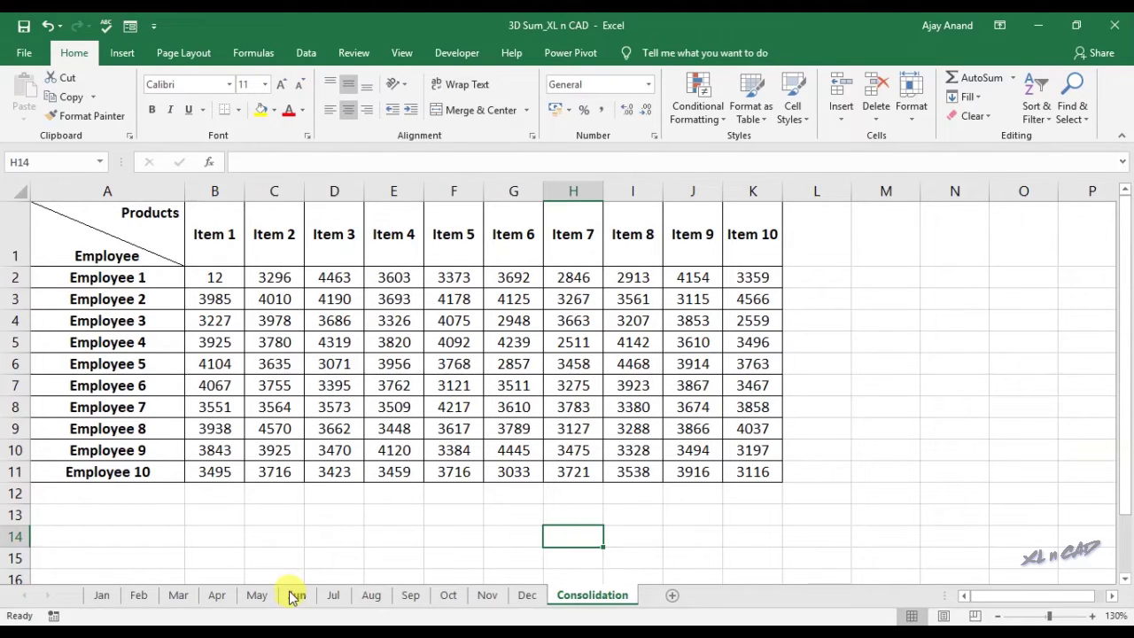
# Create a Jun (2) copy placed before Jun, then check Consolidation's total of 13
pyautogui.click(295, 595)
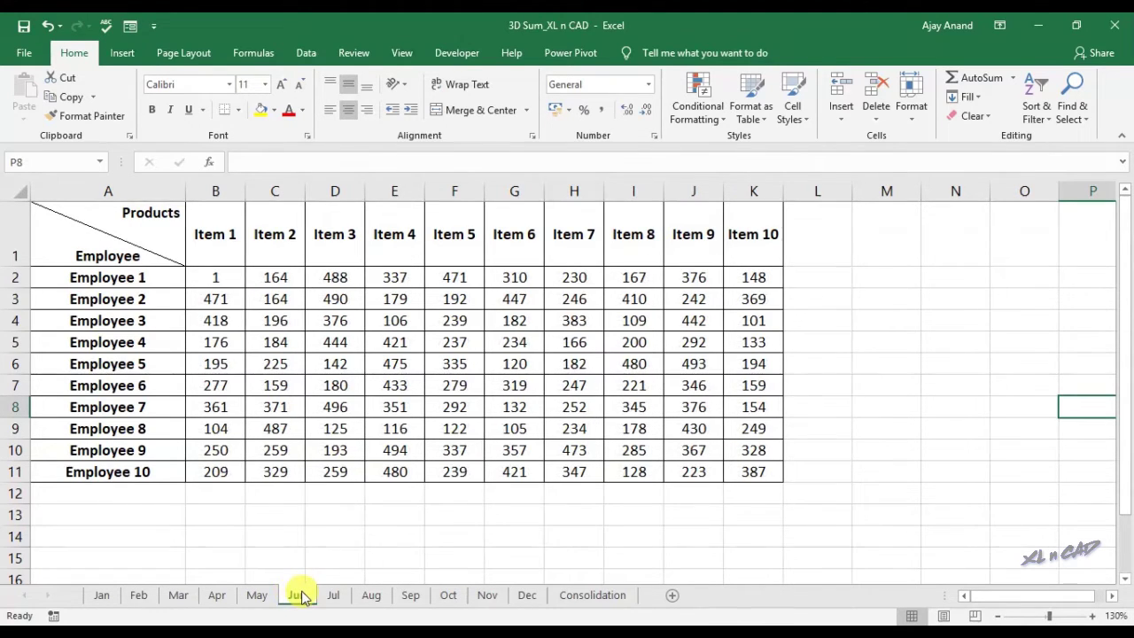
pyautogui.rightClick(305, 598)
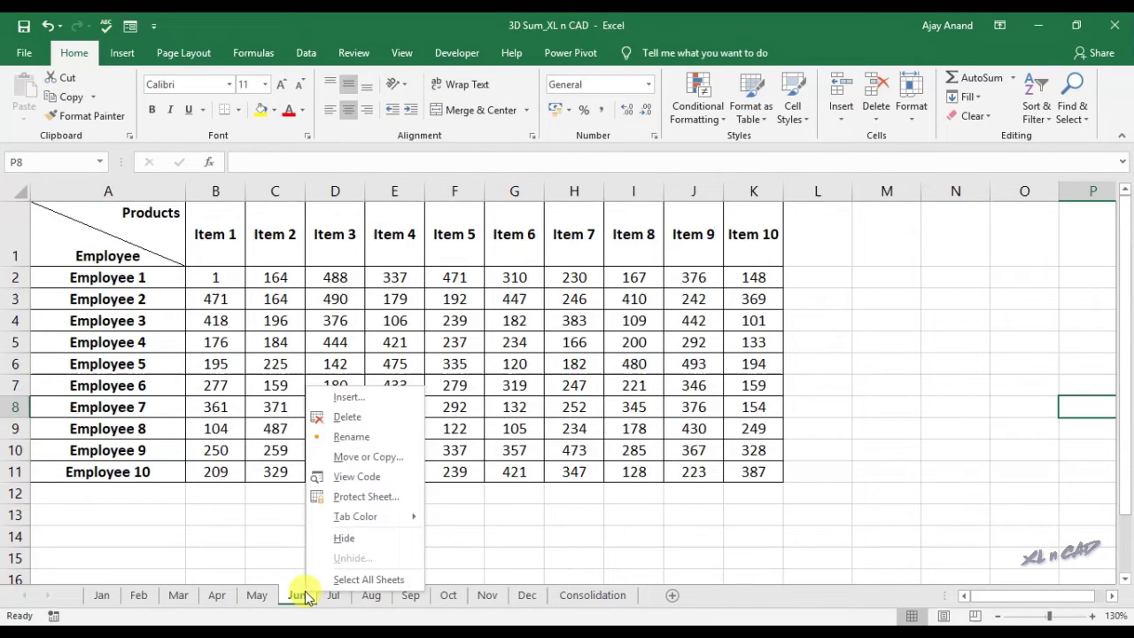
pyautogui.click(396, 457)
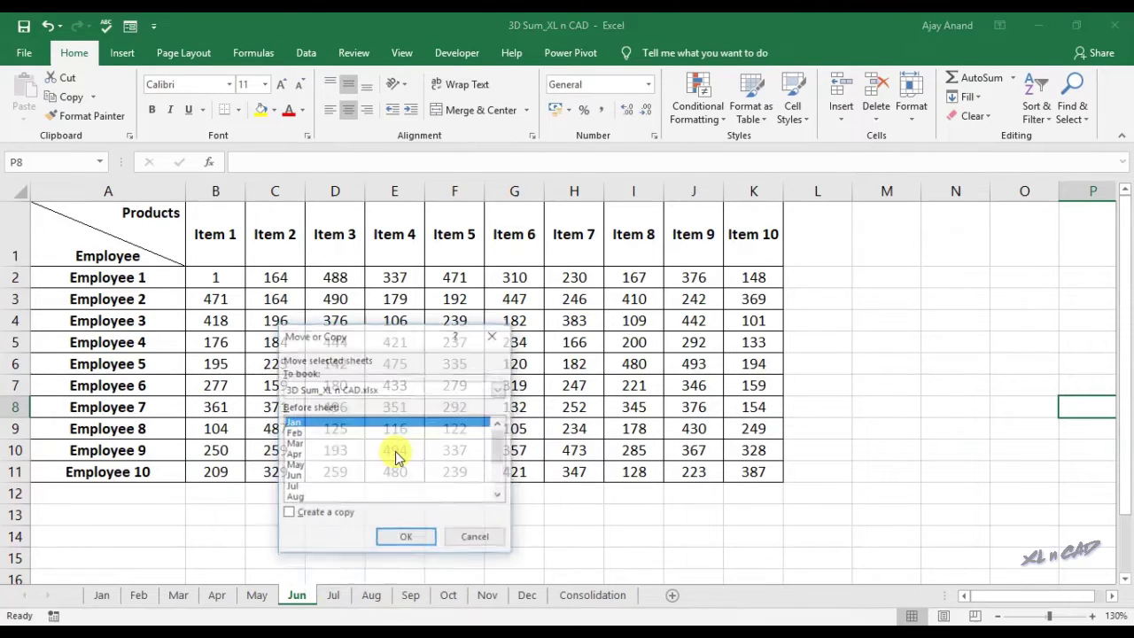
pyautogui.click(343, 477)
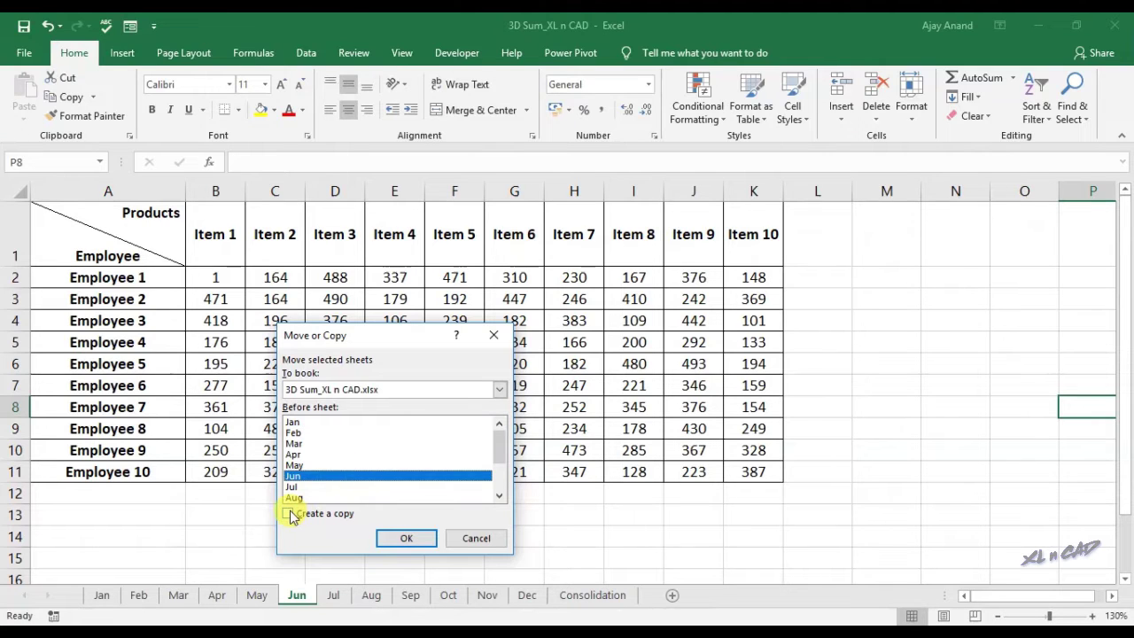
pyautogui.click(288, 513)
pyautogui.click(407, 540)
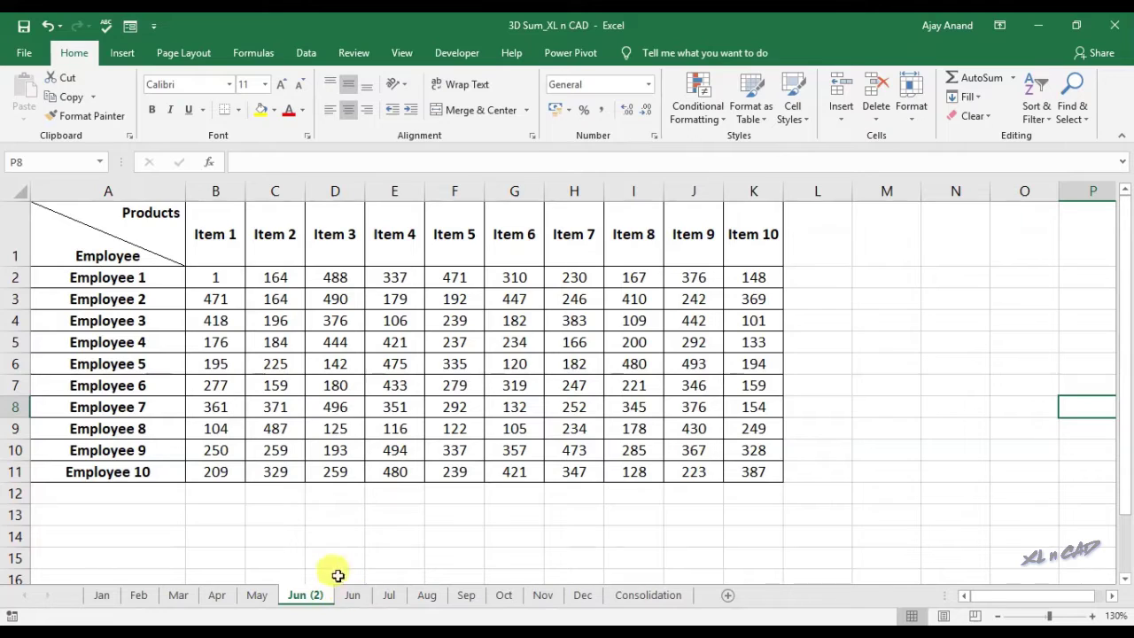
pyautogui.click(679, 599)
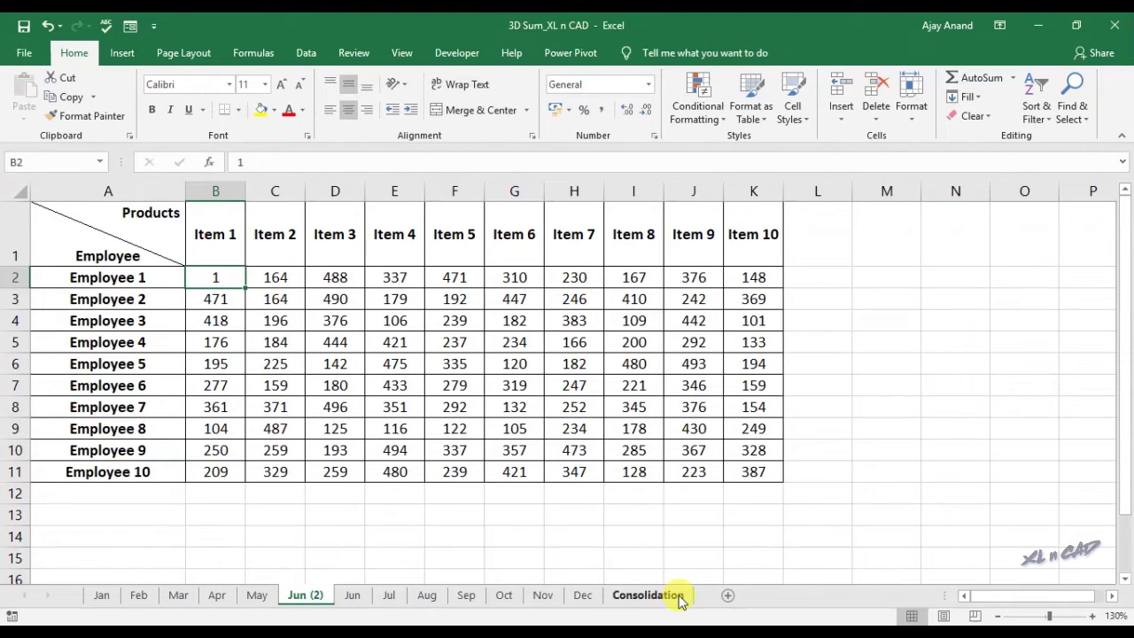
pyautogui.click(679, 599)
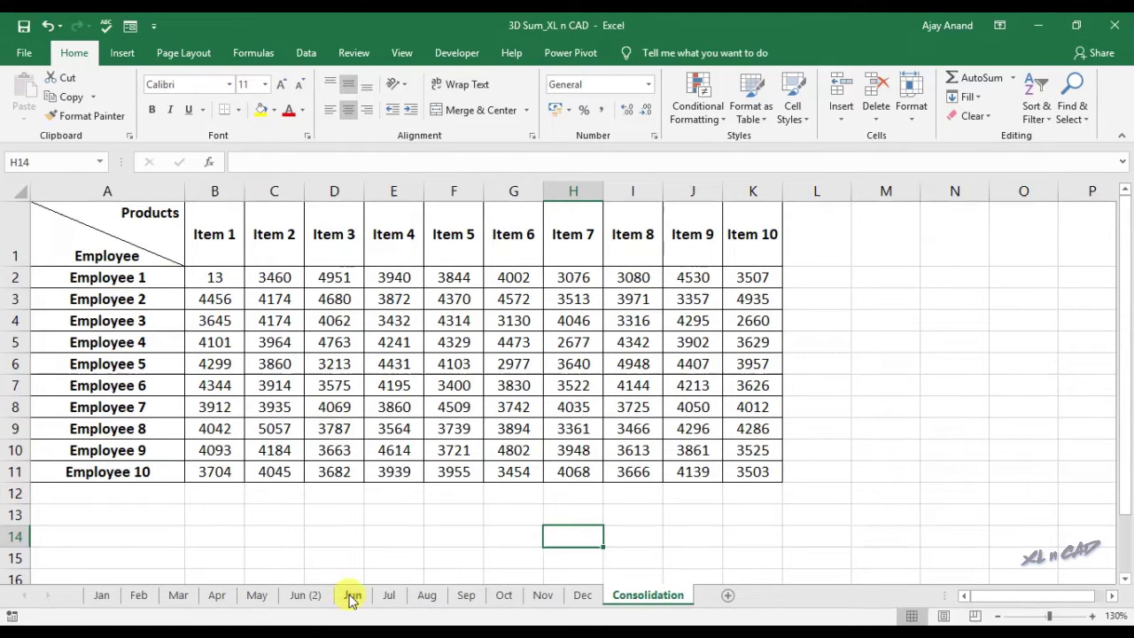
# Delete the Oct sheet, confirm the warning, and view Consolidation's total of 12
pyautogui.click(504, 597)
pyautogui.rightClick(504, 597)
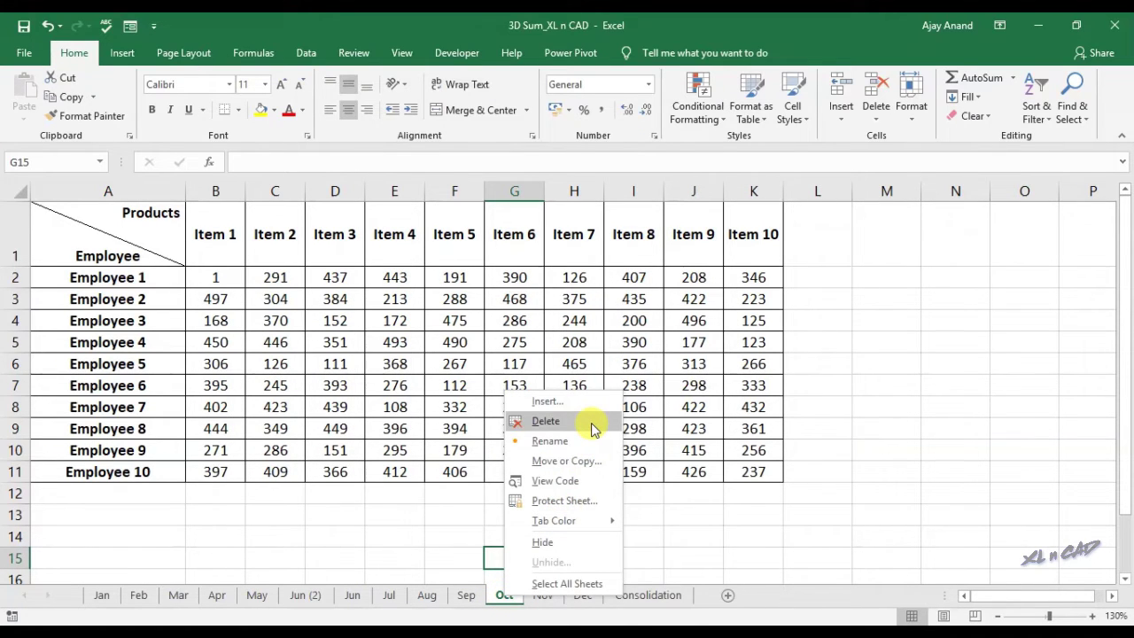
pyautogui.click(590, 426)
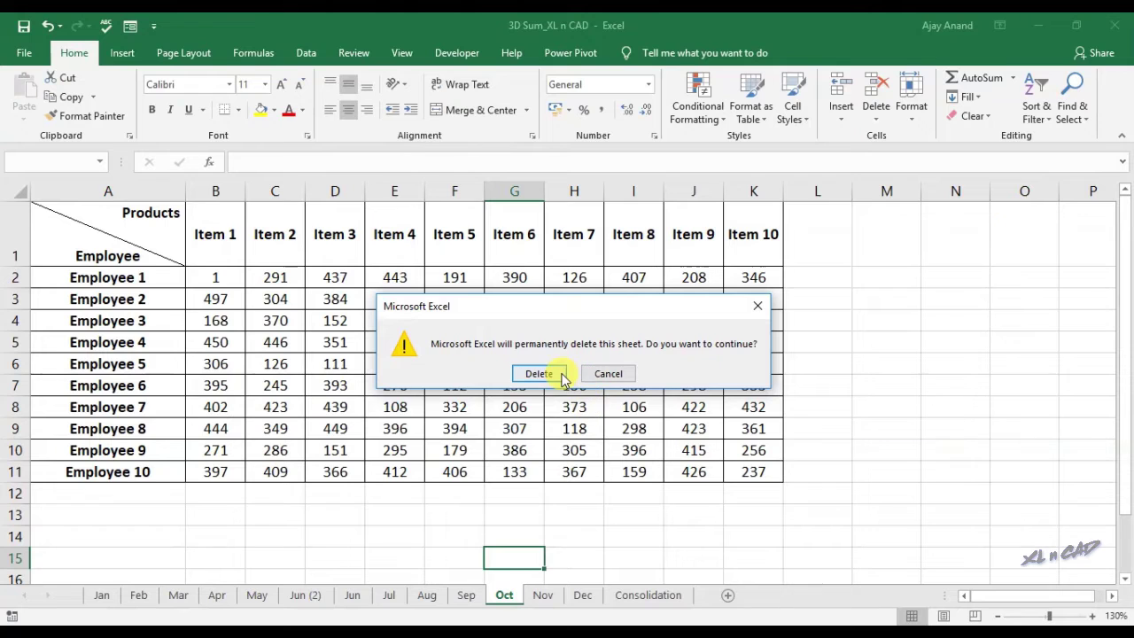
pyautogui.click(561, 375)
pyautogui.click(608, 595)
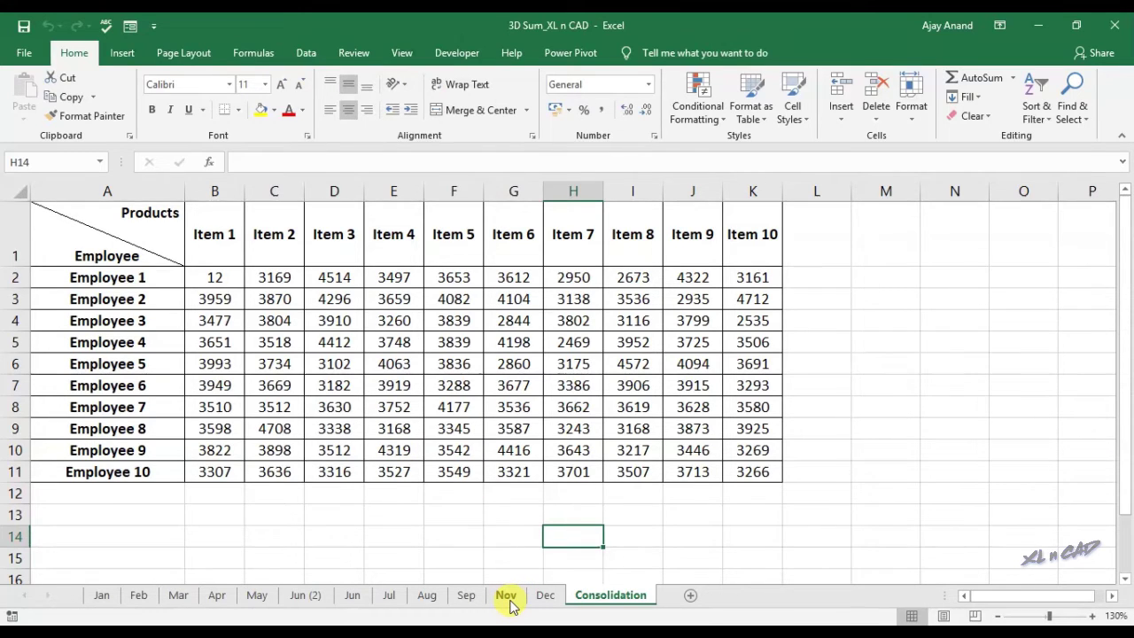
# Move the Nov sheet after Consolidation and check the totals
pyautogui.moveTo(509, 602); pyautogui.dragTo(673, 578)
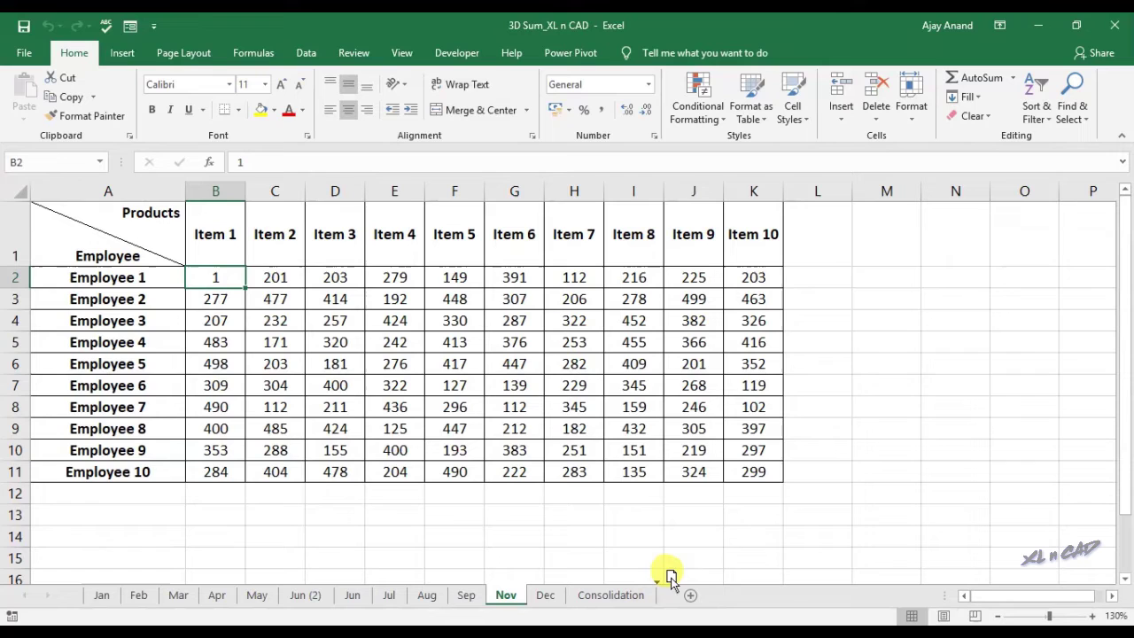
pyautogui.moveTo(673, 576); pyautogui.dragTo(675, 578)
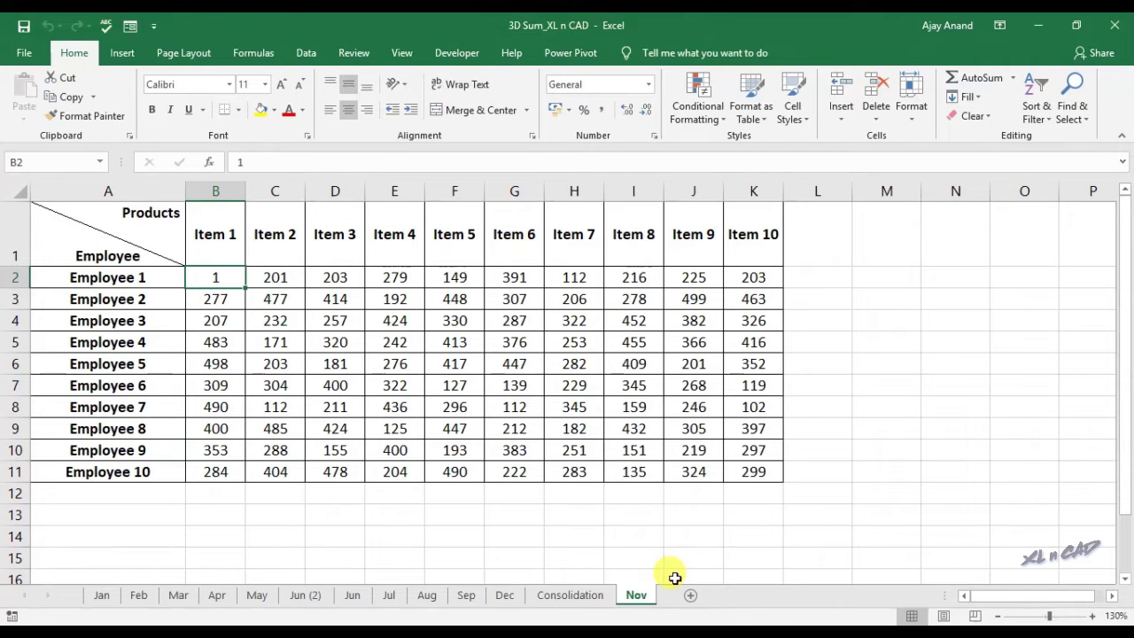
pyautogui.click(576, 595)
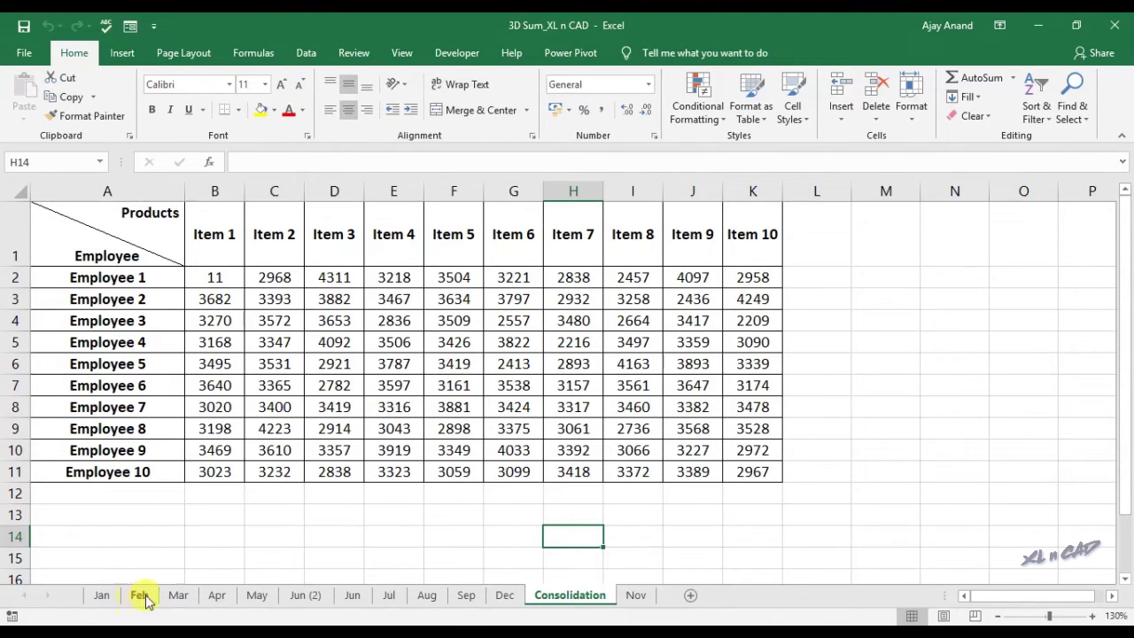
# Move the Sep sheet after Consolidation too and recheck the totals
pyautogui.click(467, 597)
pyautogui.moveTo(467, 601); pyautogui.dragTo(665, 561)
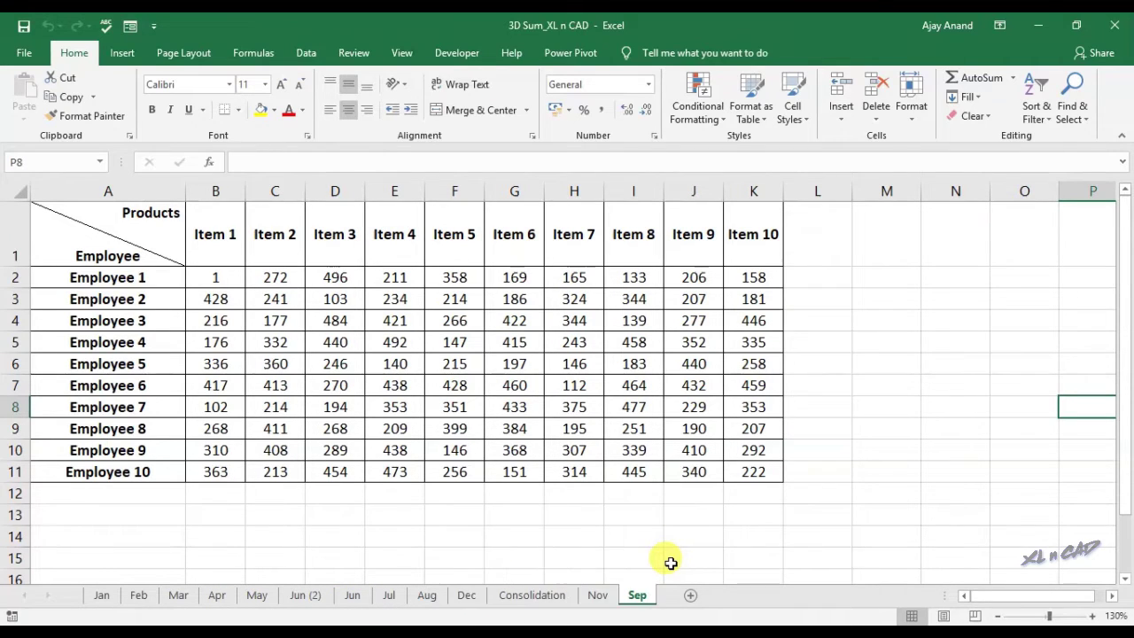
pyautogui.click(532, 595)
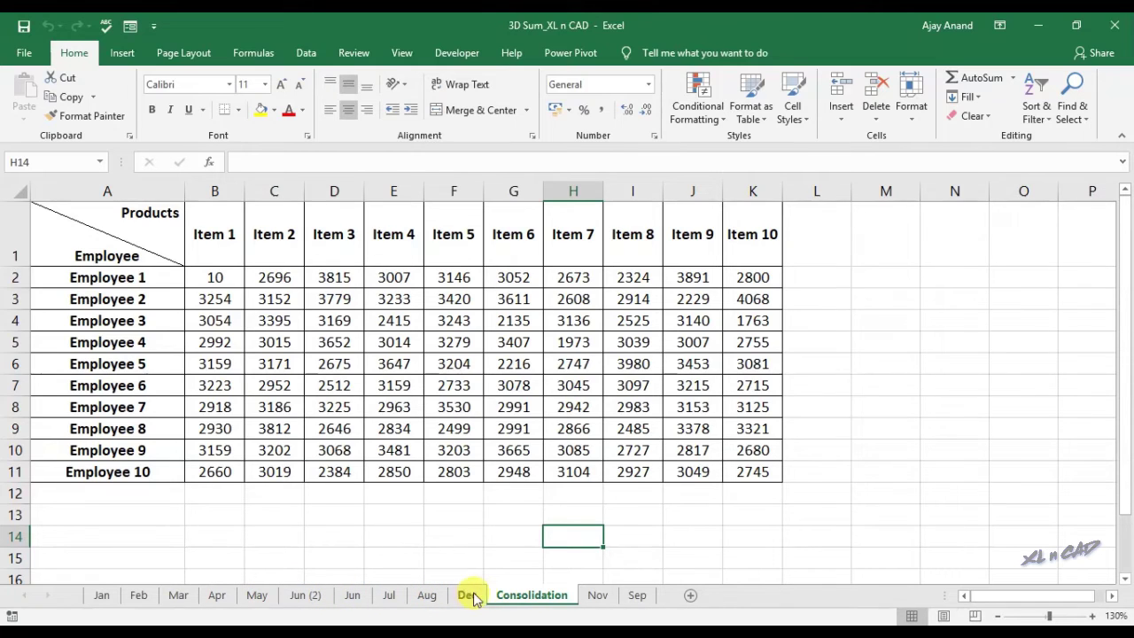
# Enter =SUM(Jan:Dec!B2) in Consolidation cell B13 below the table
pyautogui.click(222, 514)
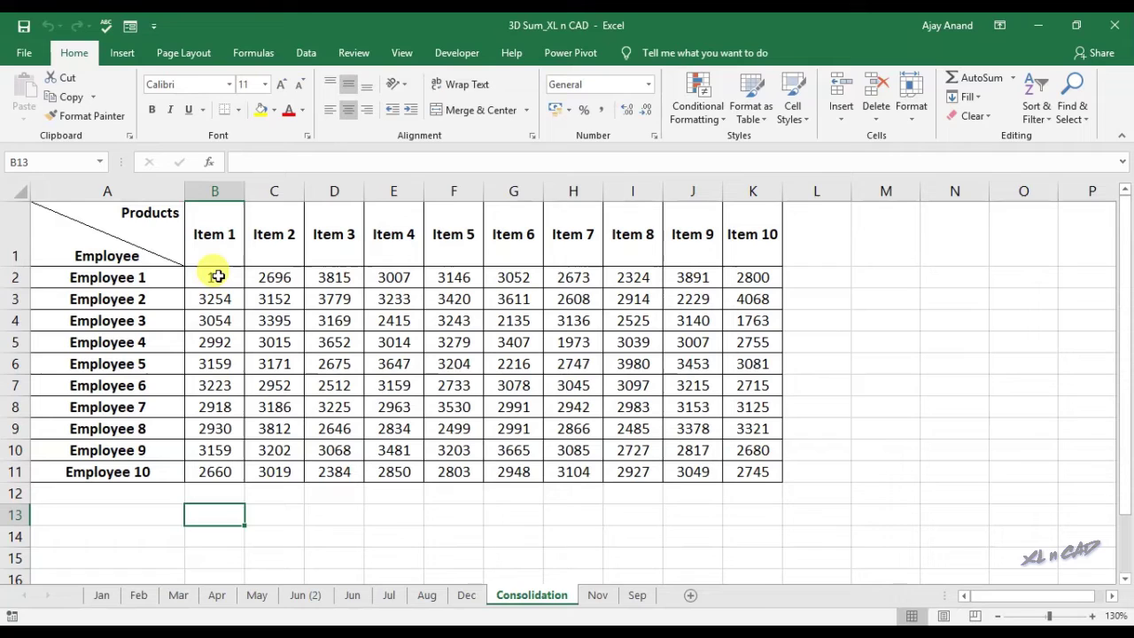
pyautogui.write('=')
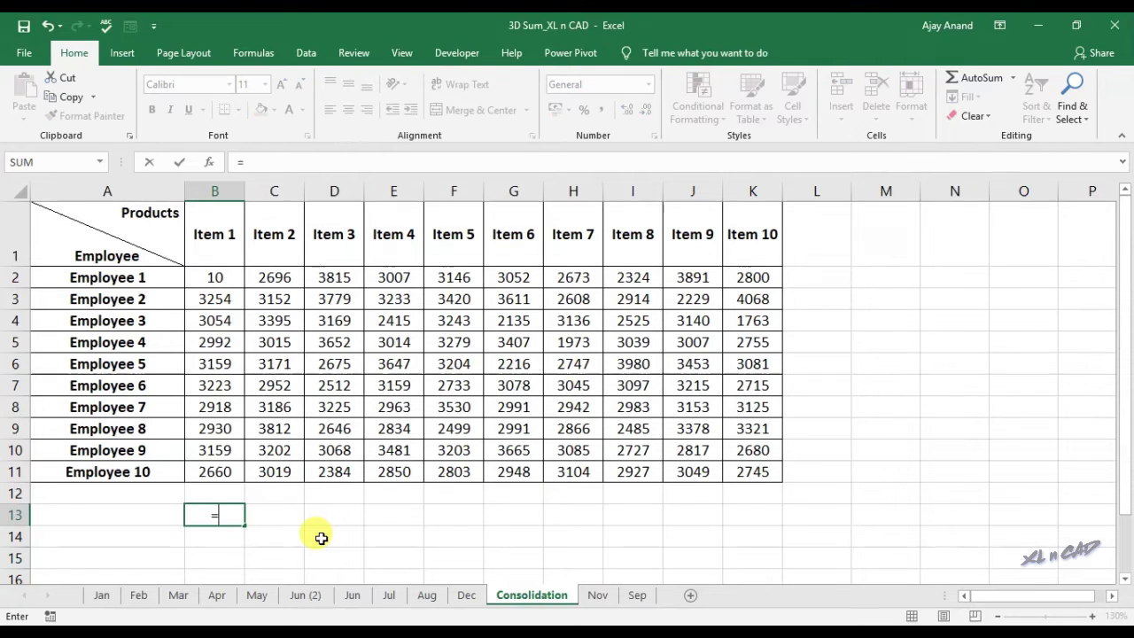
pyautogui.write('SUM')
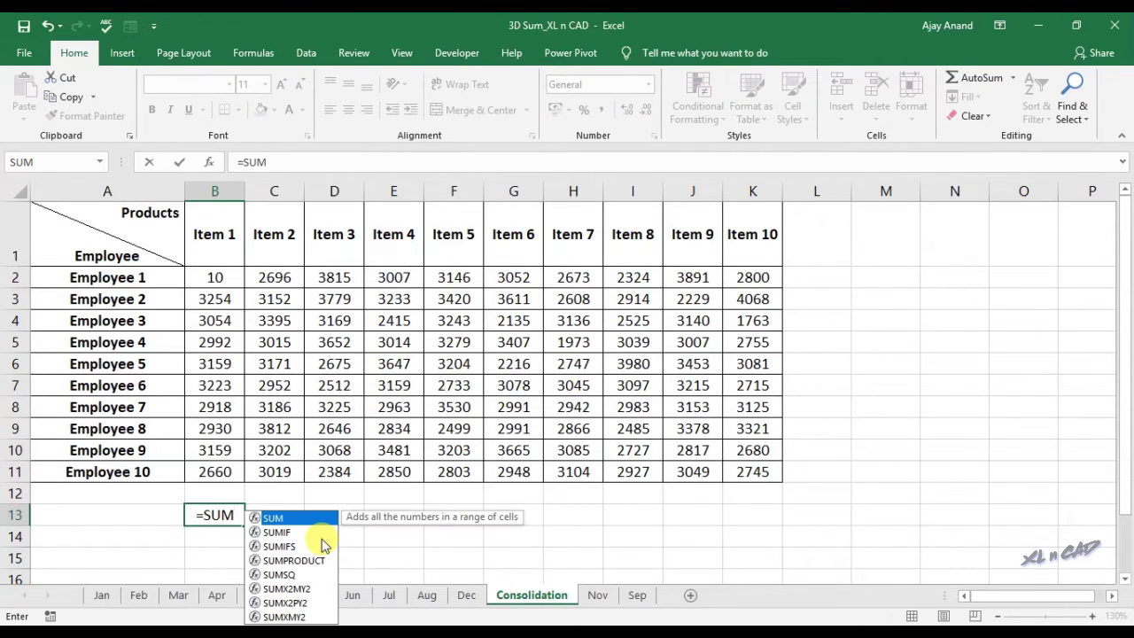
pyautogui.write('(Jan')
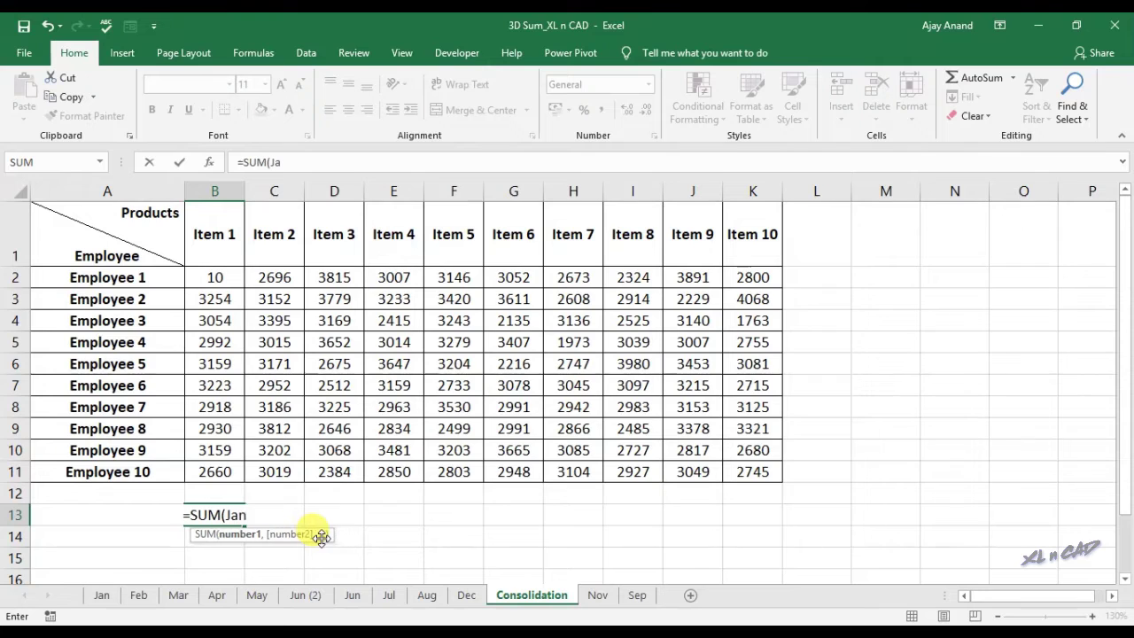
pyautogui.write(':')
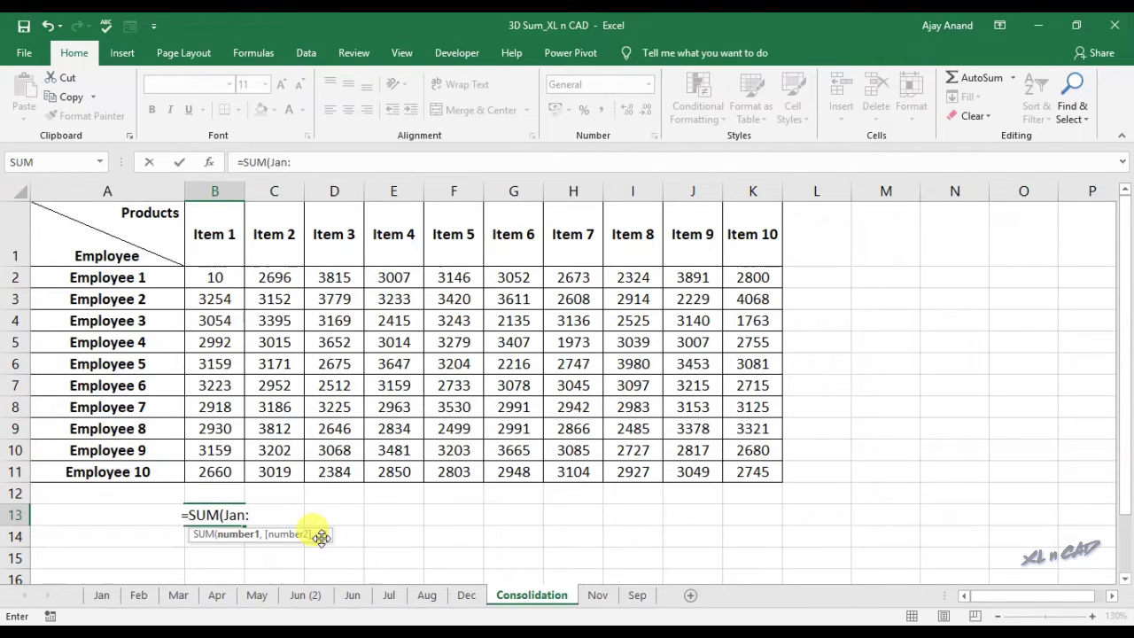
pyautogui.write('Dec!')
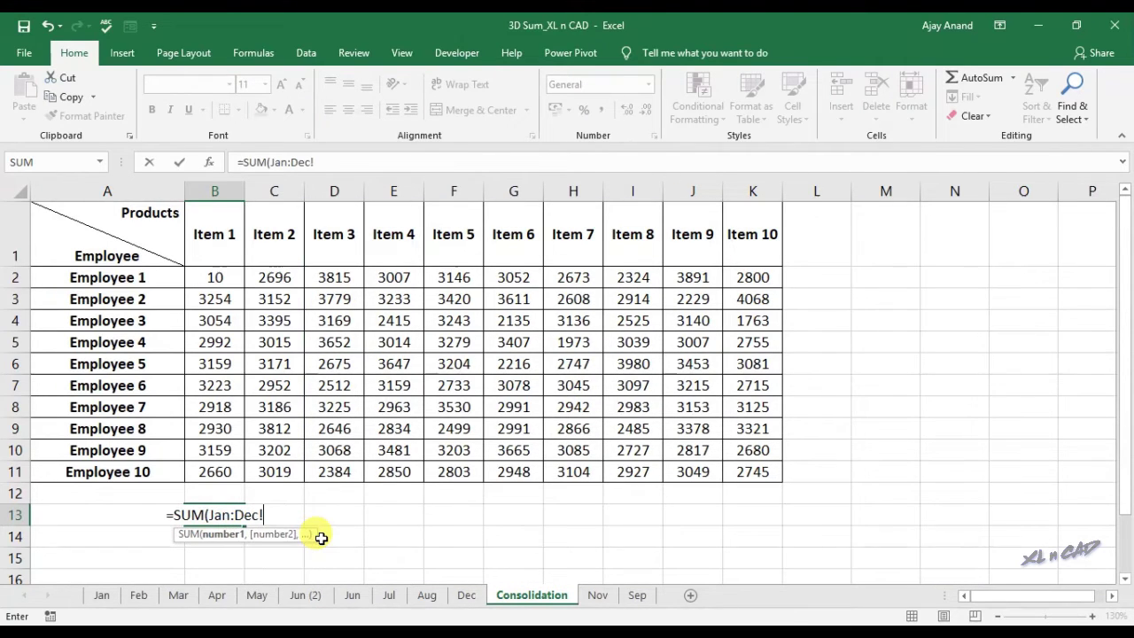
pyautogui.write('B')
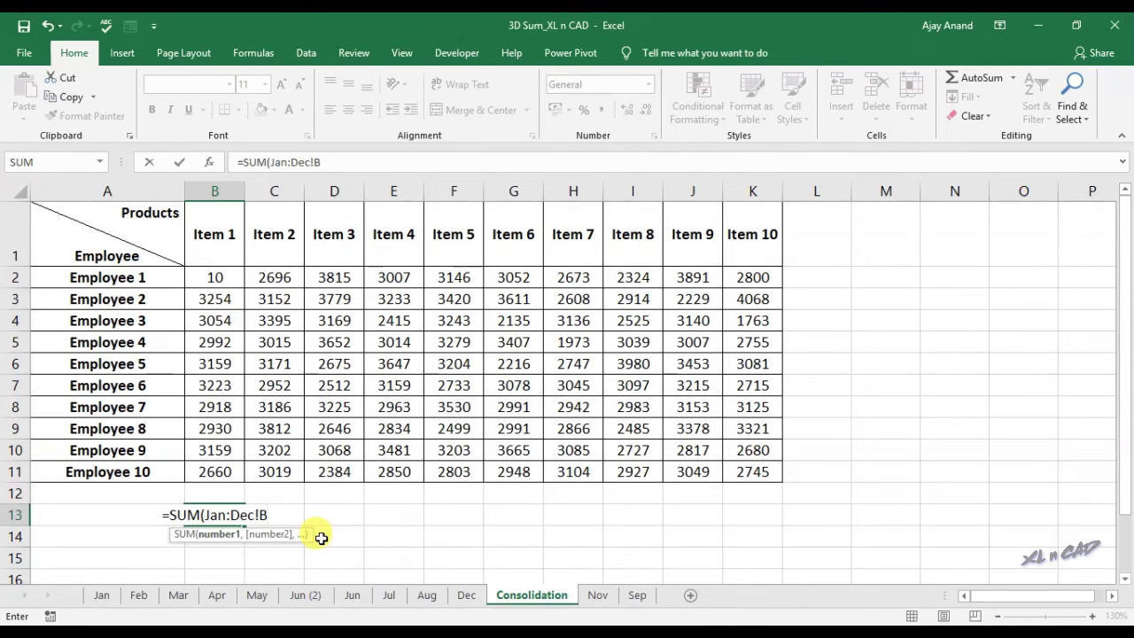
pyautogui.write('2)')
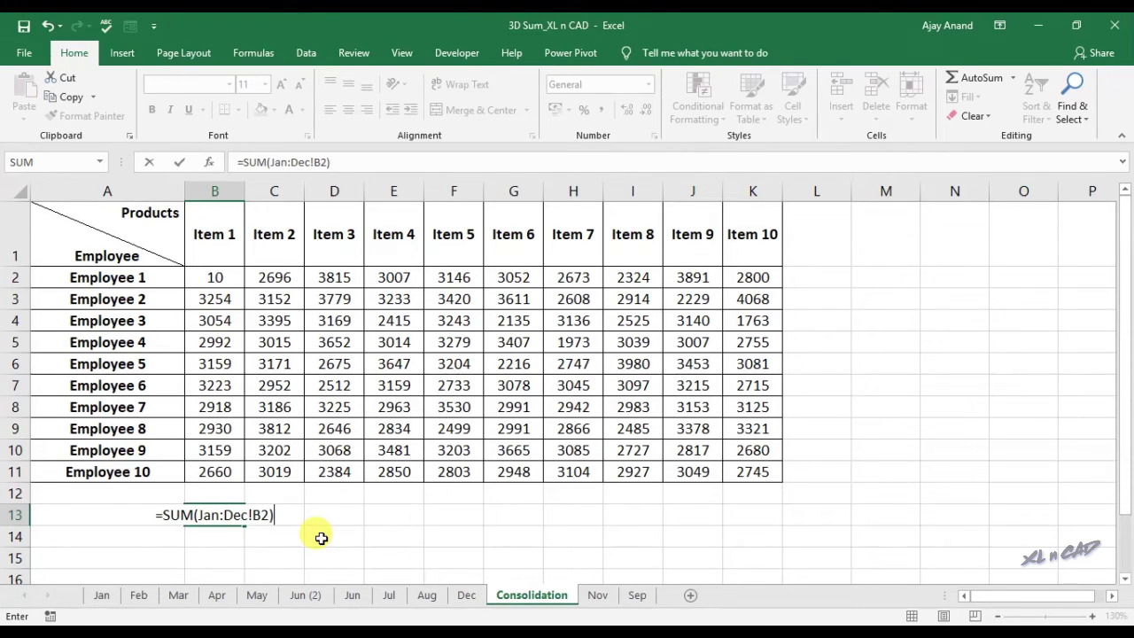
pyautogui.press('Return')
pyautogui.click(232, 516)
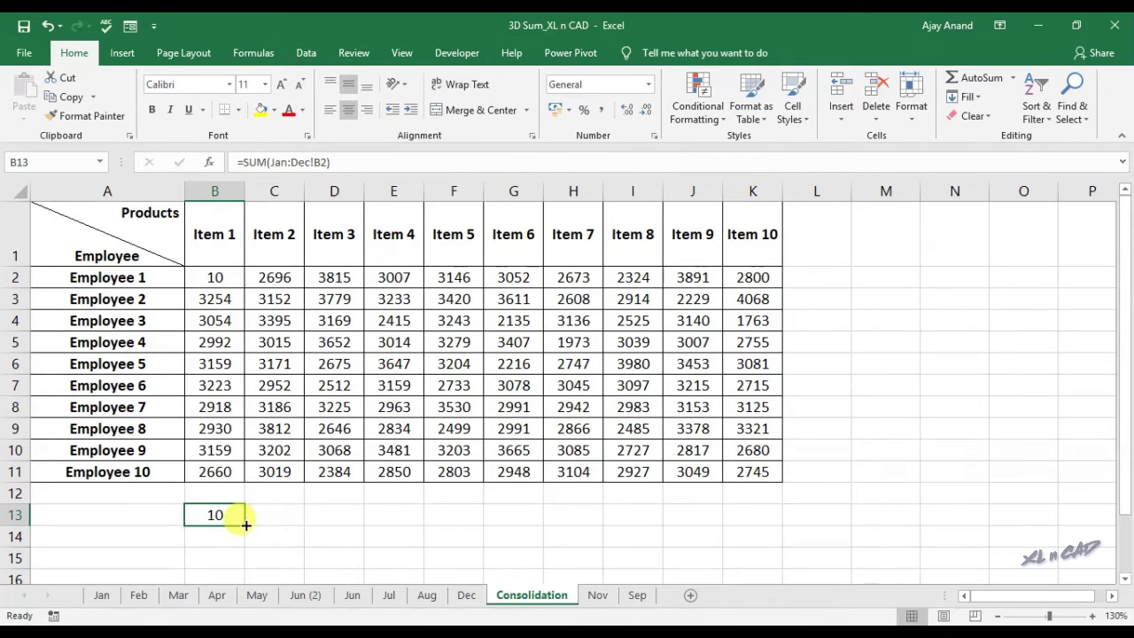
# Fill the B13 total across to K13 and copy B13's formula text
pyautogui.moveTo(245, 525); pyautogui.dragTo(762, 525)
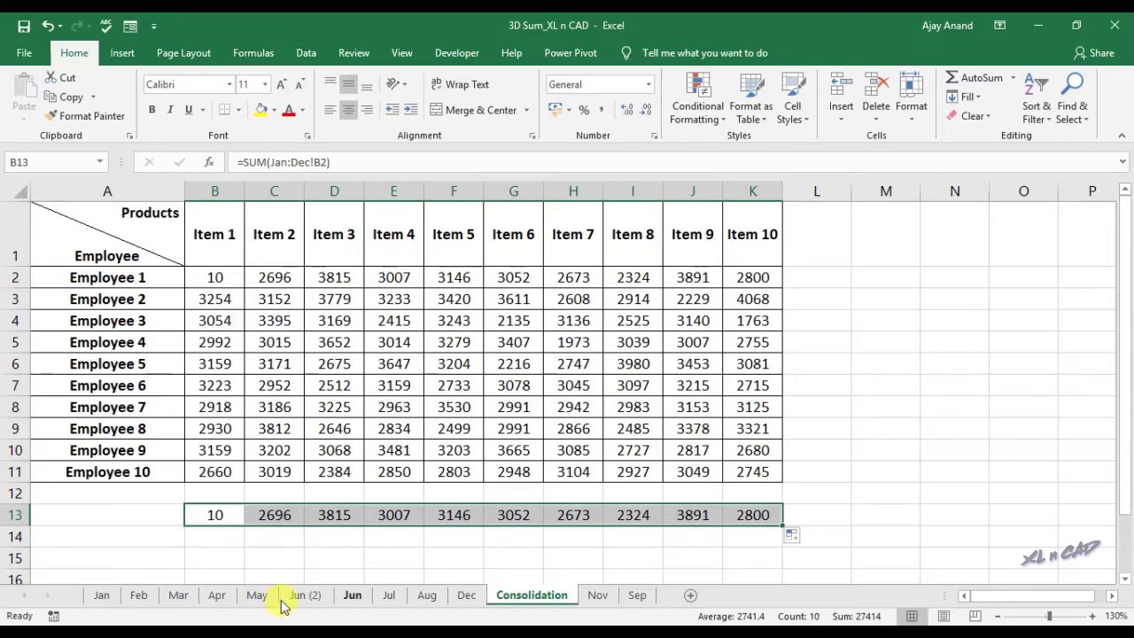
pyautogui.click(217, 517)
pyautogui.moveTo(239, 163); pyautogui.dragTo(330, 163)
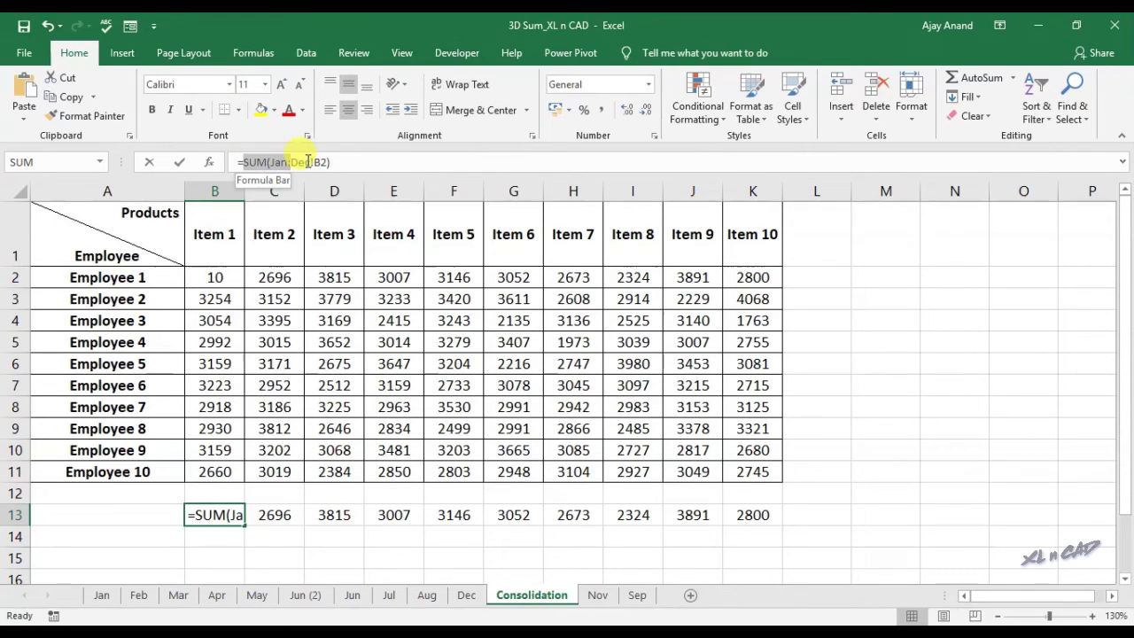
pyautogui.rightClick(332, 162)
pyautogui.click(397, 188)
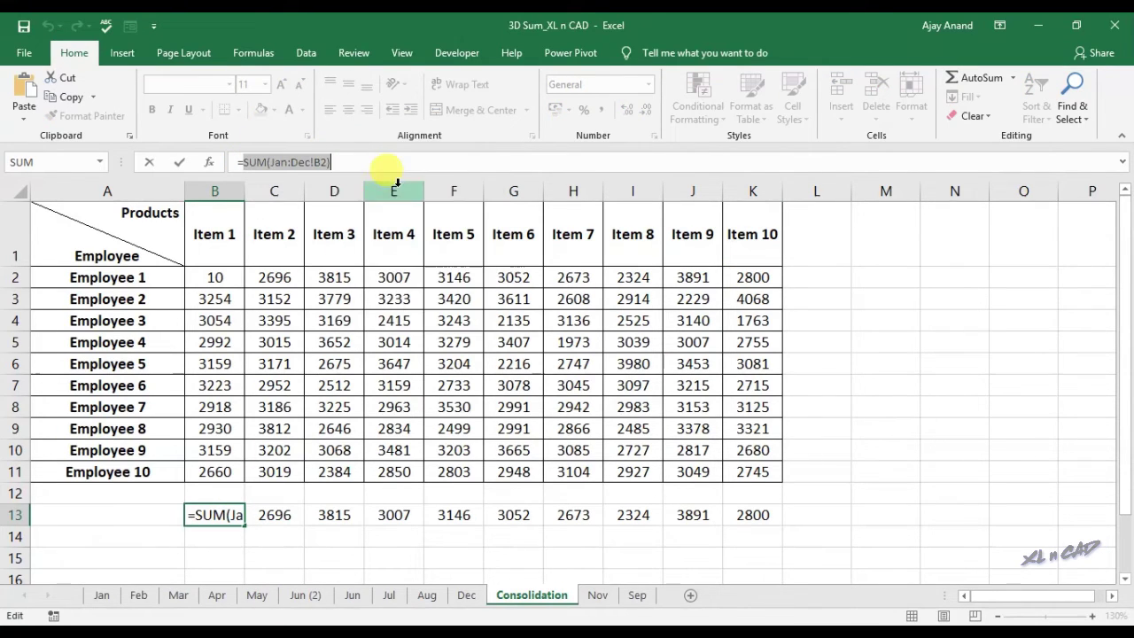
pyautogui.press('Escape')
# Paste the SUM(Jan:Dec!B2) formula text into B14 as a left-aligned label
pyautogui.click(222, 536)
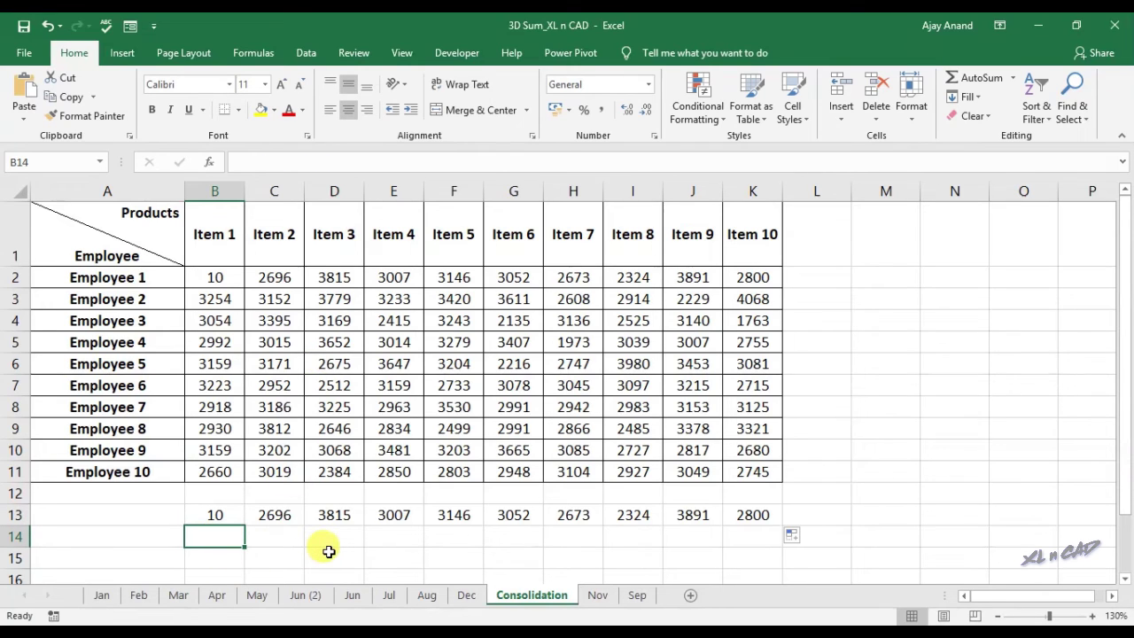
pyautogui.press('F2')
pyautogui.hotkey('ctrl', 'v')
pyautogui.press('Return')
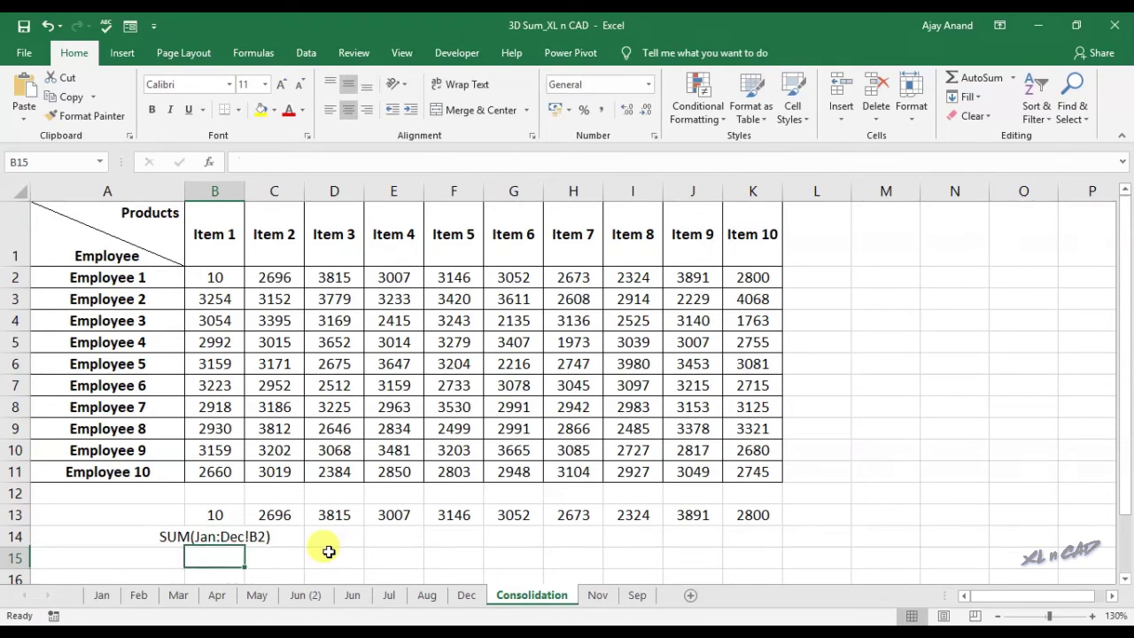
pyautogui.click(217, 537)
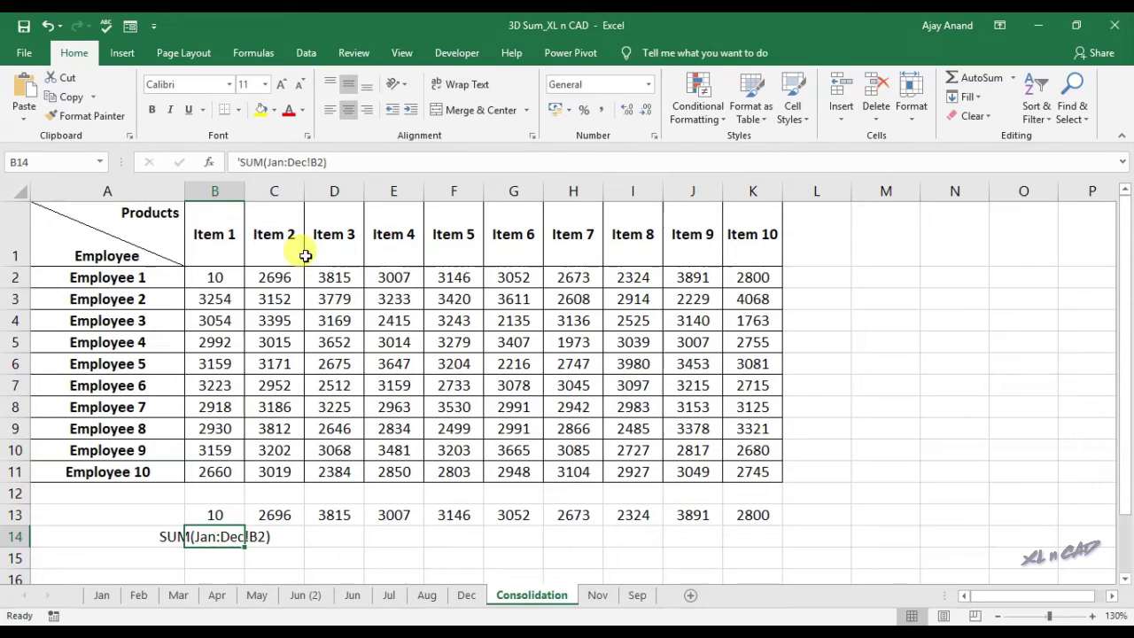
pyautogui.click(330, 109)
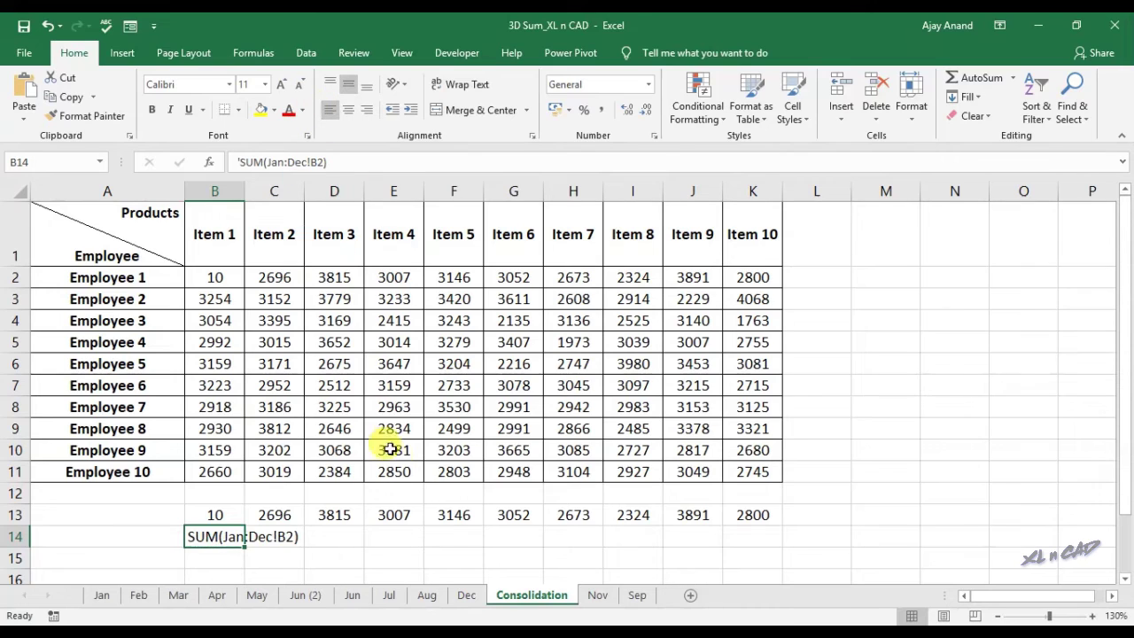
pyautogui.click(513, 536)
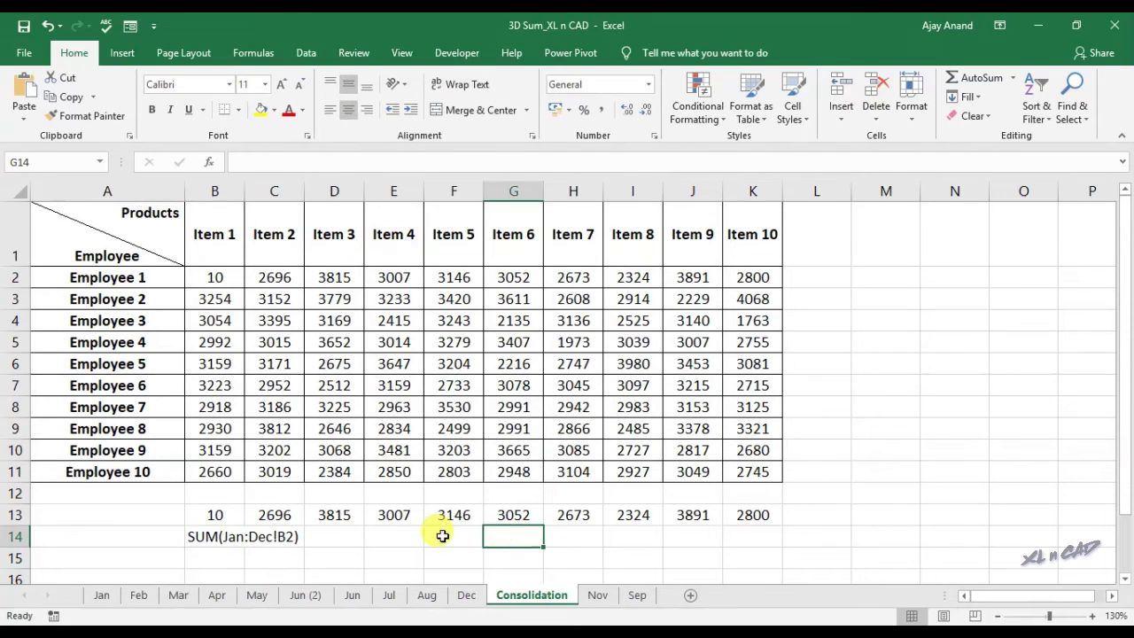
# Hide the Jun and Aug sheets one at a time, checking the Consolidation totals after each
pyautogui.click(359, 599)
pyautogui.rightClick(354, 597)
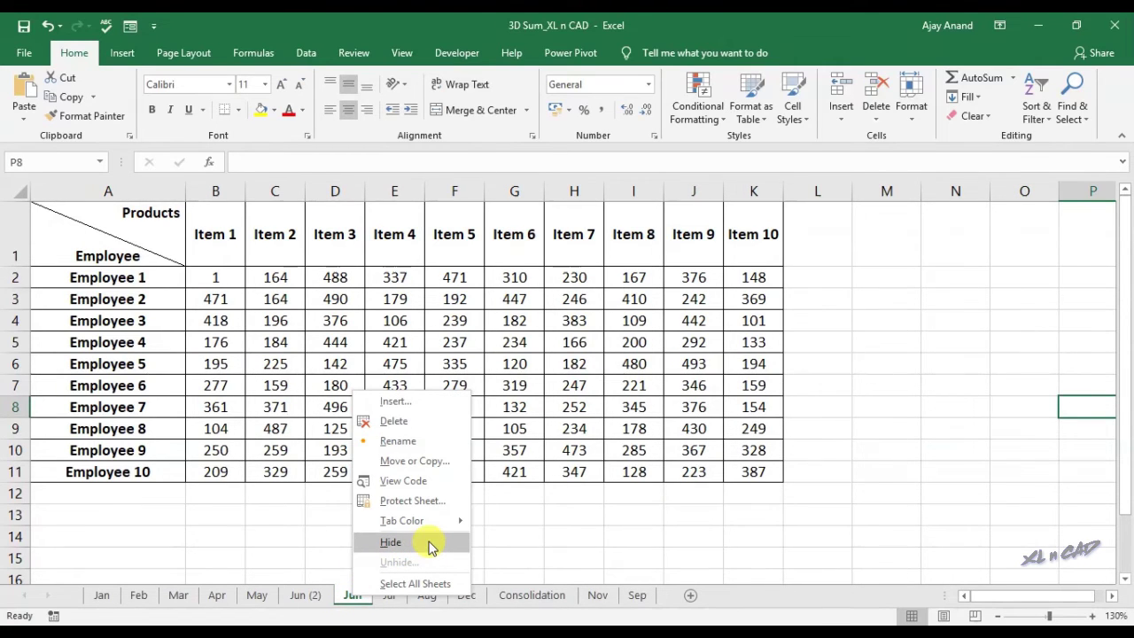
pyautogui.click(432, 544)
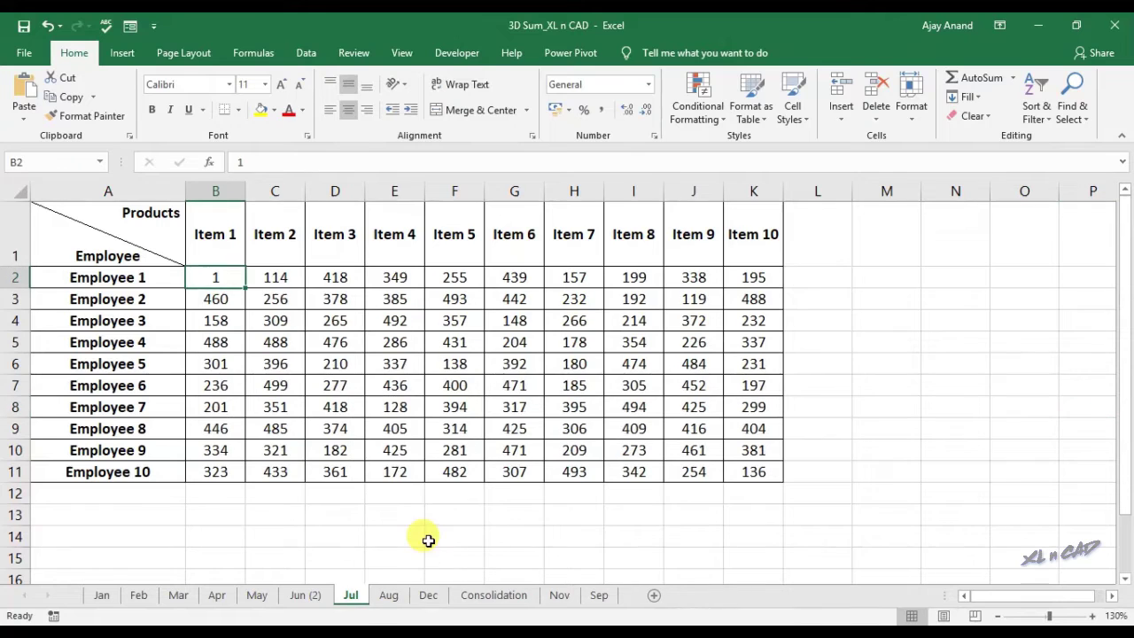
pyautogui.click(486, 597)
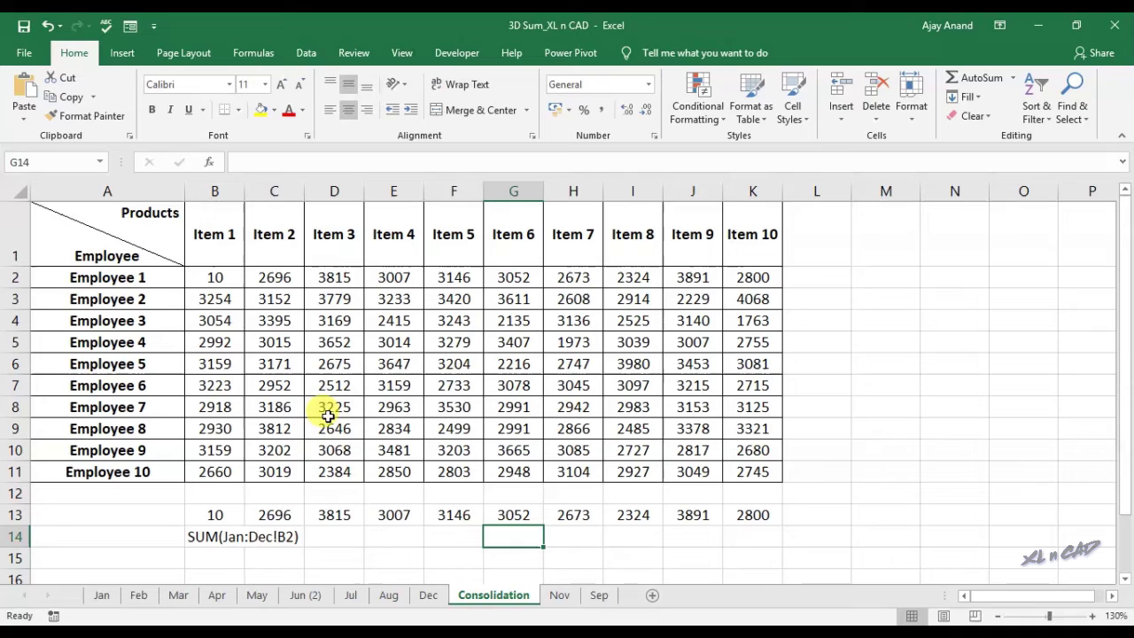
pyautogui.rightClick(379, 601)
pyautogui.click(398, 543)
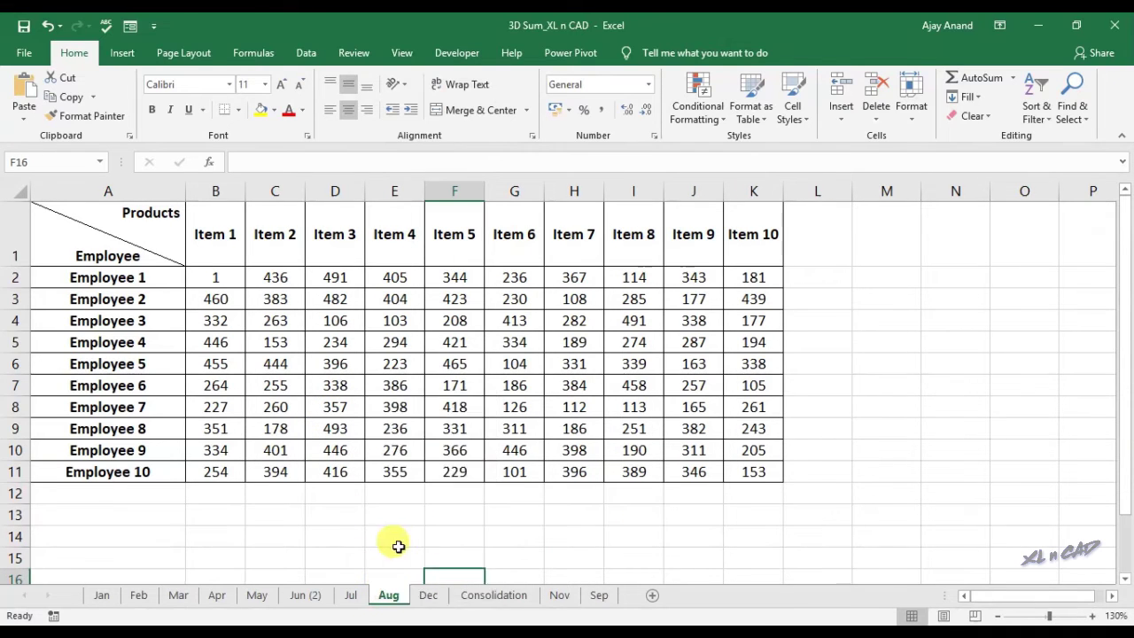
pyautogui.click(473, 599)
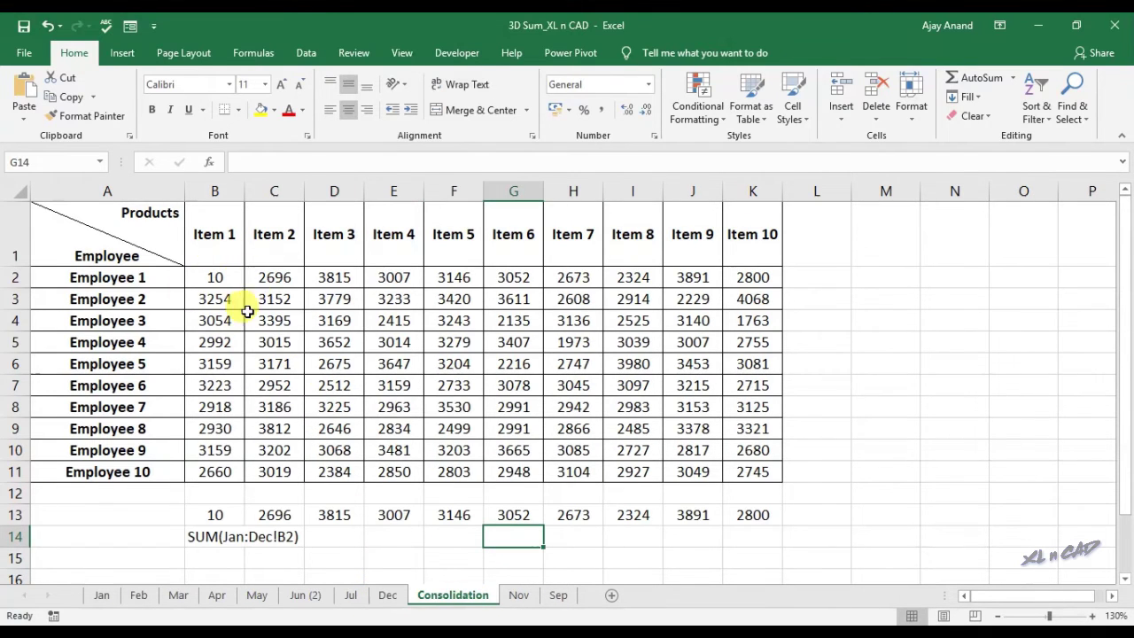
# Group the May, Jun (2) and Jul sheets and hide them together, then check Consolidation
pyautogui.click(257, 595)
pyautogui.keyDown('shift'); pyautogui.click(349, 600); pyautogui.keyUp('shift')
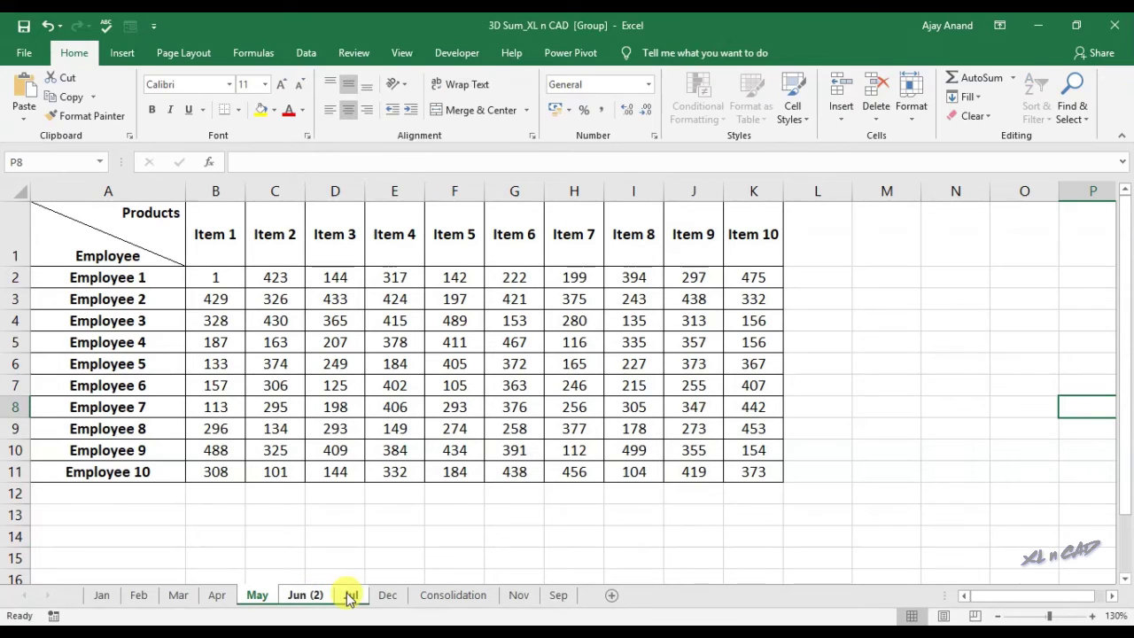
pyautogui.rightClick(350, 600)
pyautogui.click(387, 536)
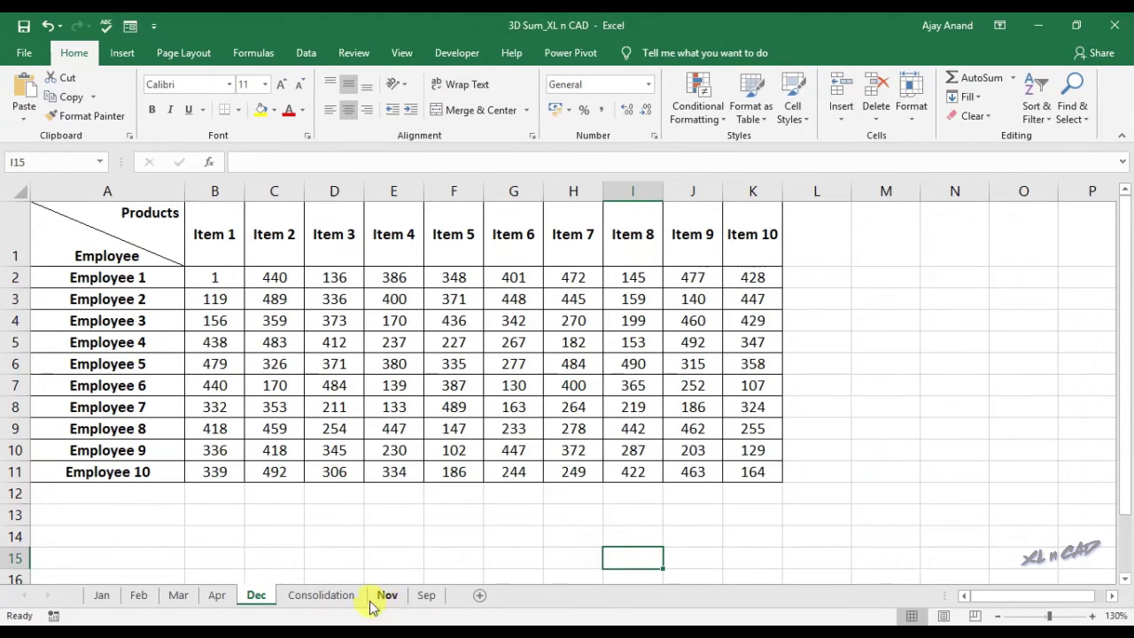
pyautogui.click(346, 600)
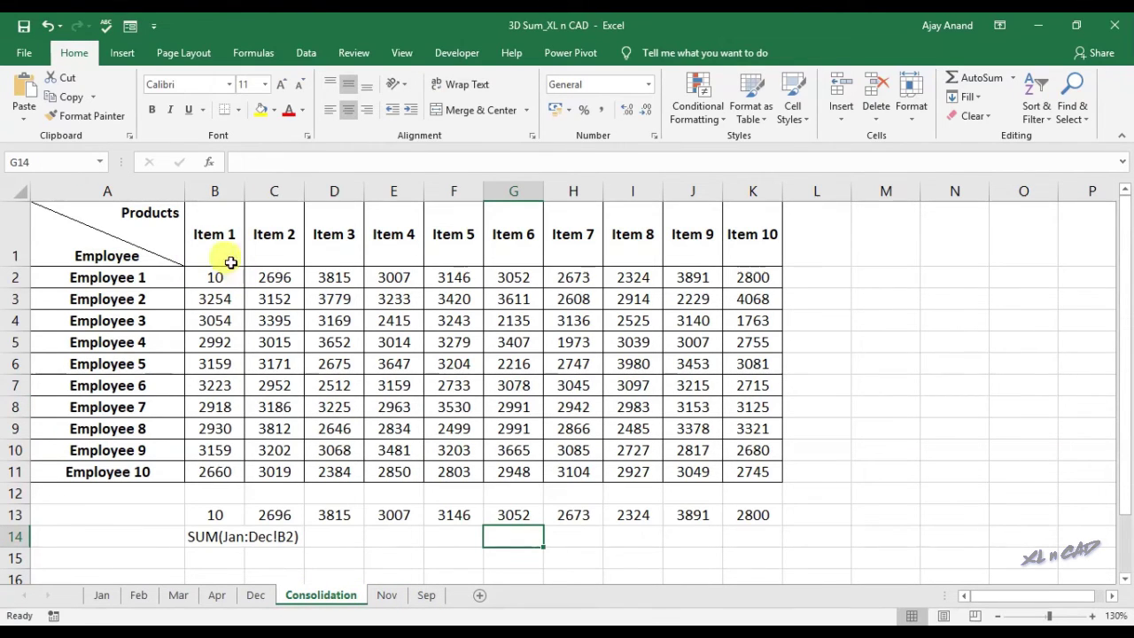